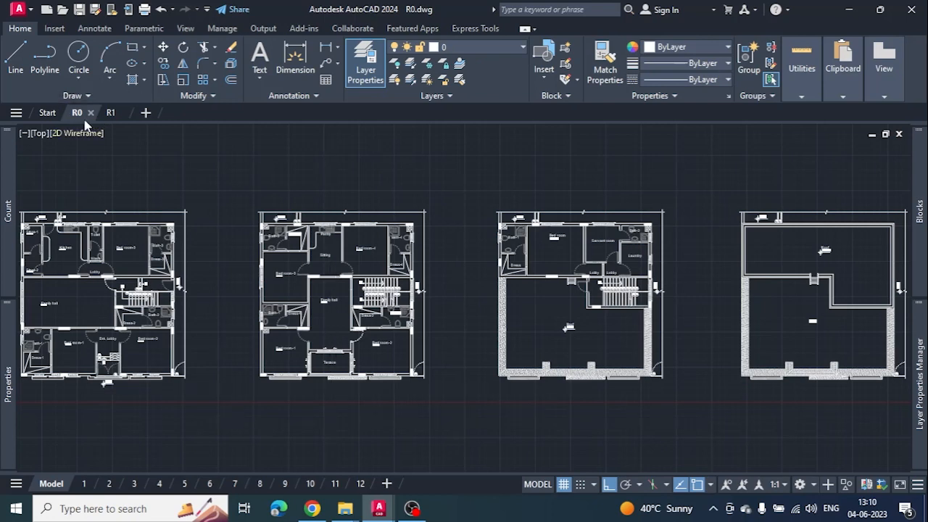
# Step: Check and close the R1 drawing, and start a DWG Compare of R0 against R1
pyautogui.click(109, 113)
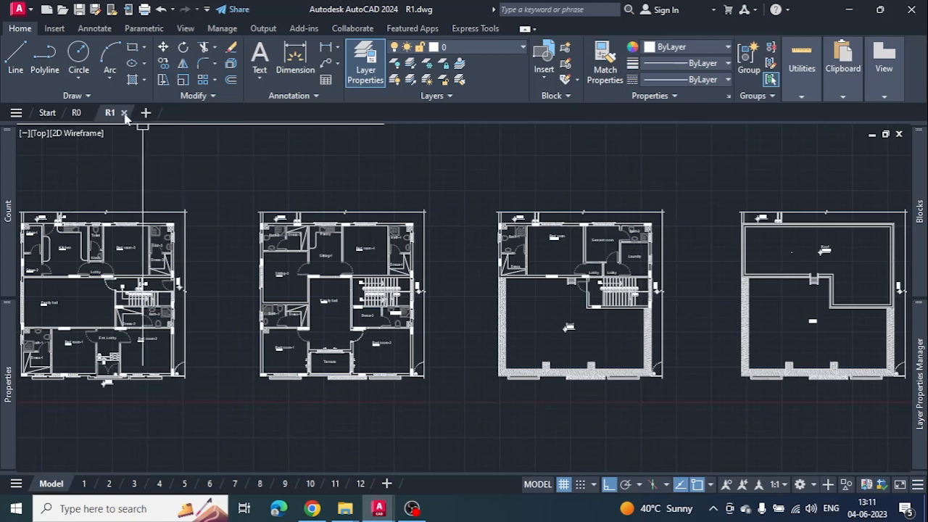
pyautogui.moveTo(126, 120)
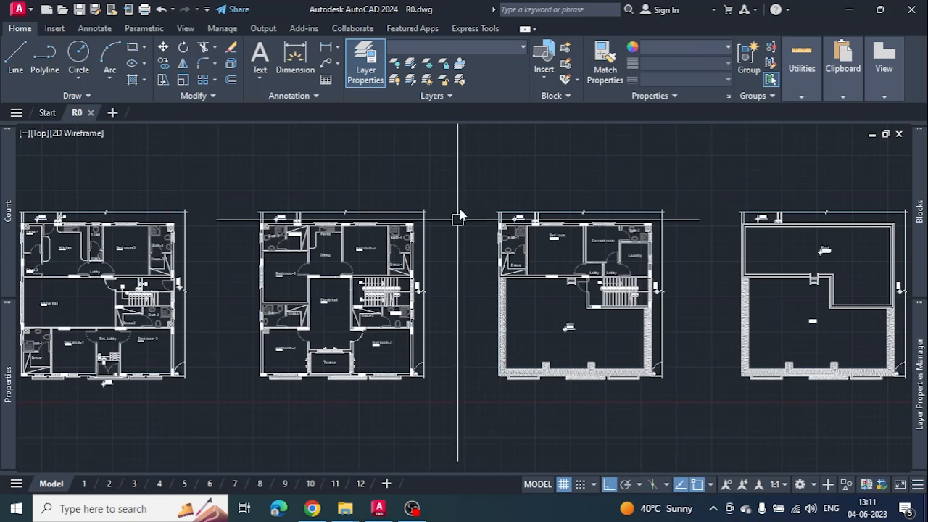
pyautogui.click(352, 29)
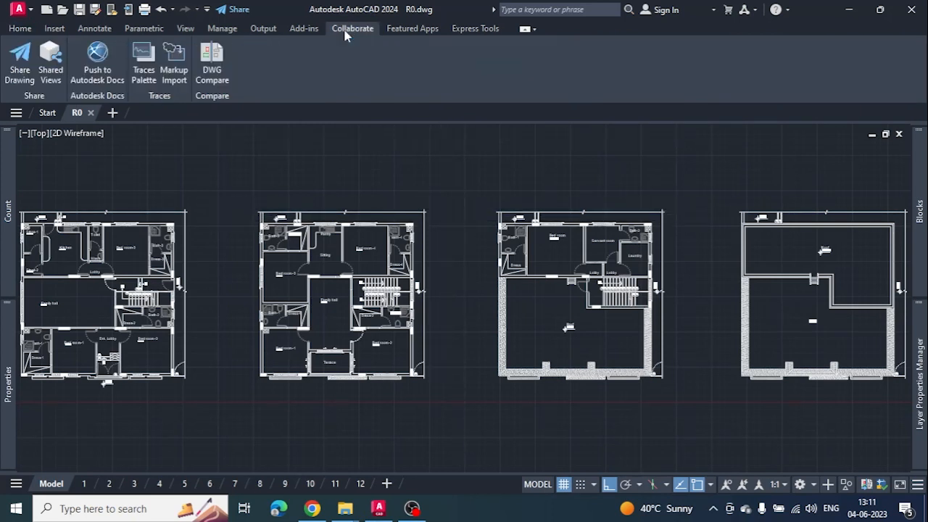
pyautogui.click(212, 73)
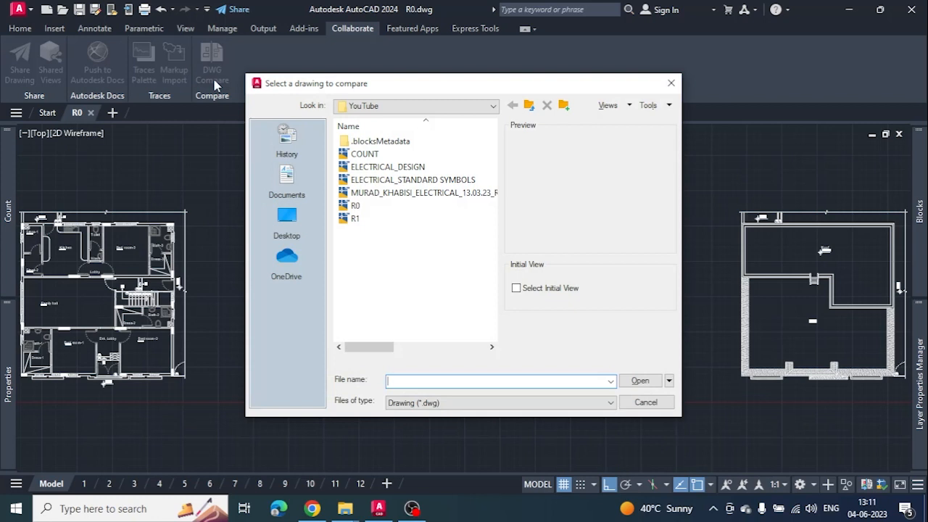
pyautogui.click(376, 218)
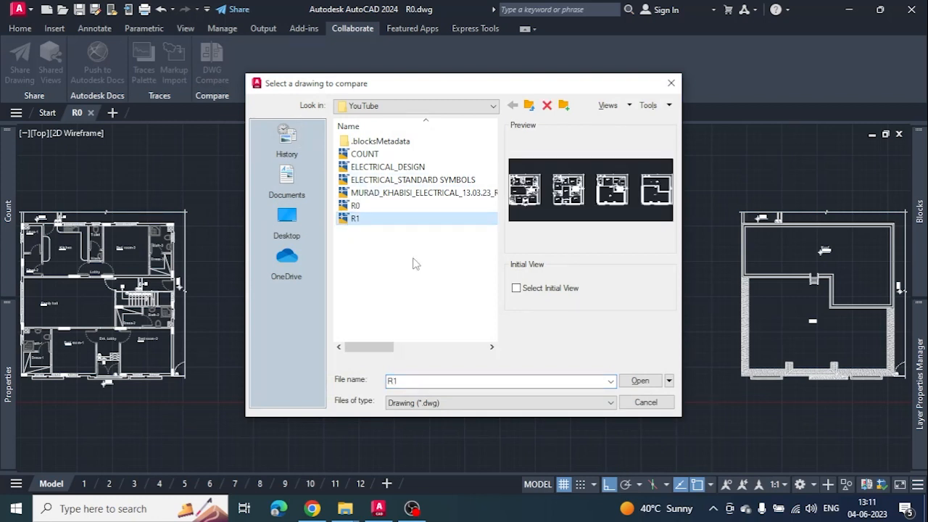
pyautogui.click(641, 382)
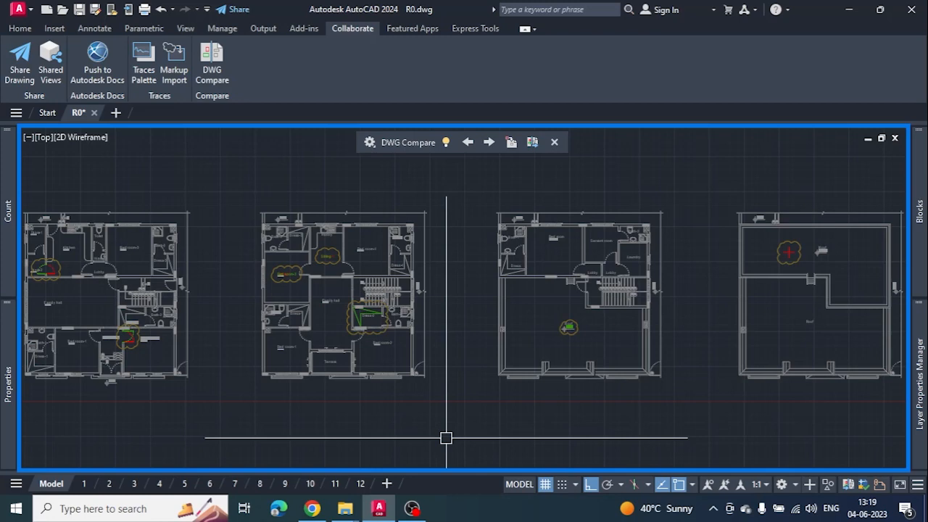
# Step: Examine the clouded door difference at Store-2 on the first floor plan and open the comparison settings
pyautogui.moveTo(445, 425); pyautogui.dragTo(677, 391, button='middle')
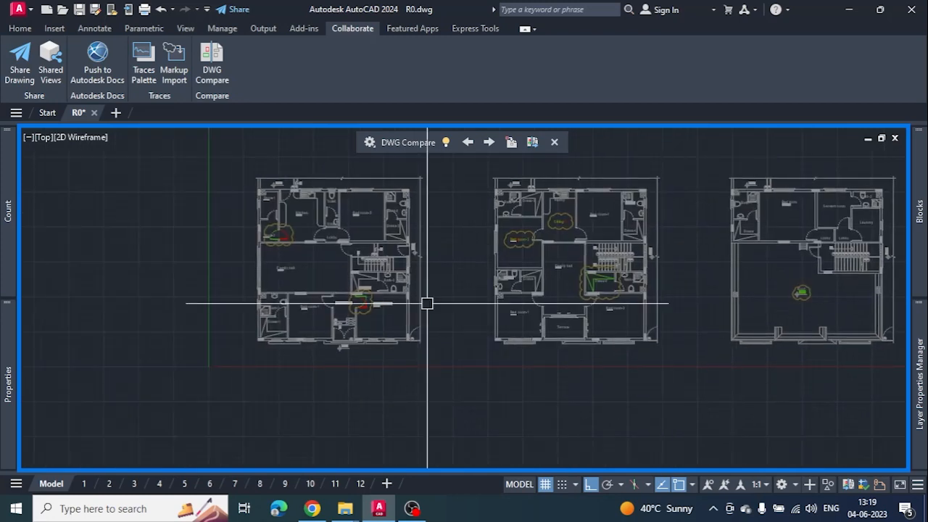
pyautogui.scroll(10, 288, 231)
pyautogui.moveTo(292, 245); pyautogui.dragTo(393, 335, button='middle')
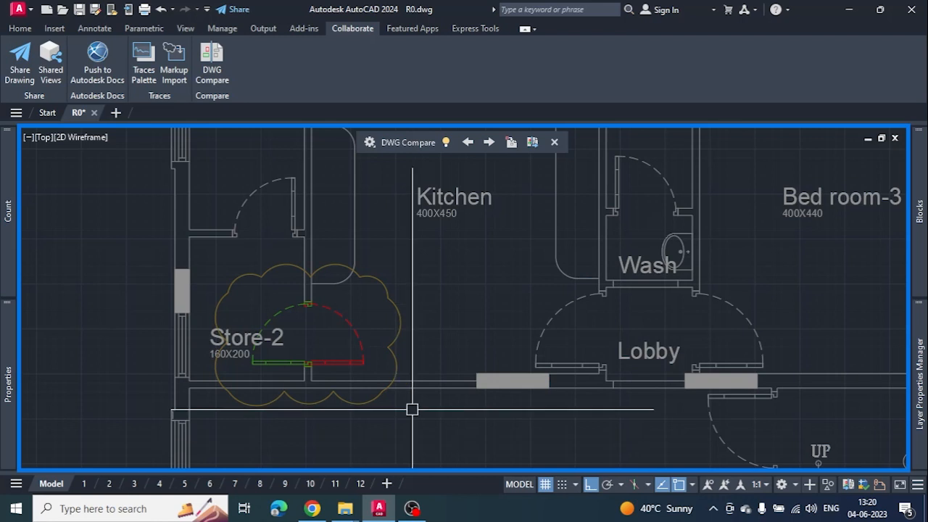
pyautogui.click(370, 143)
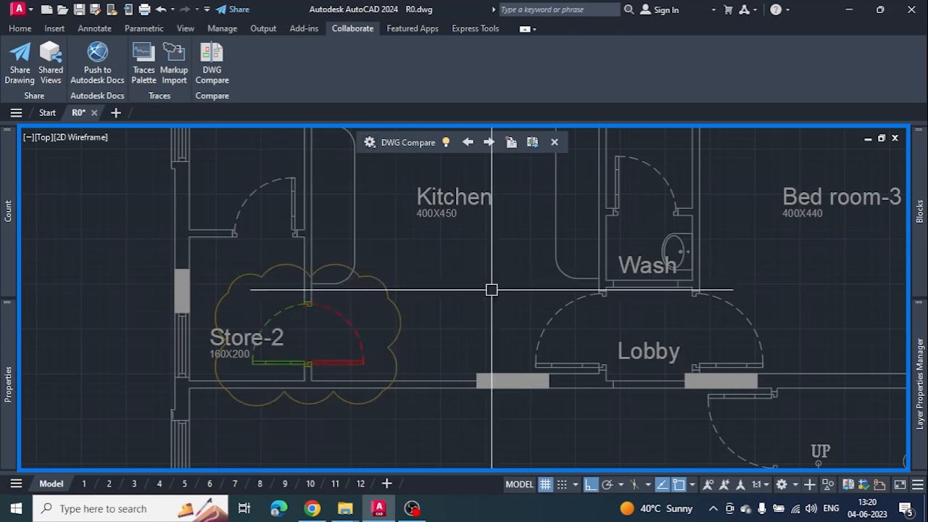
# Step: Check the quick properties of the green door and the red door at Store-2, clearing each selection
pyautogui.scroll(4, 295, 384)
pyautogui.click(257, 350)
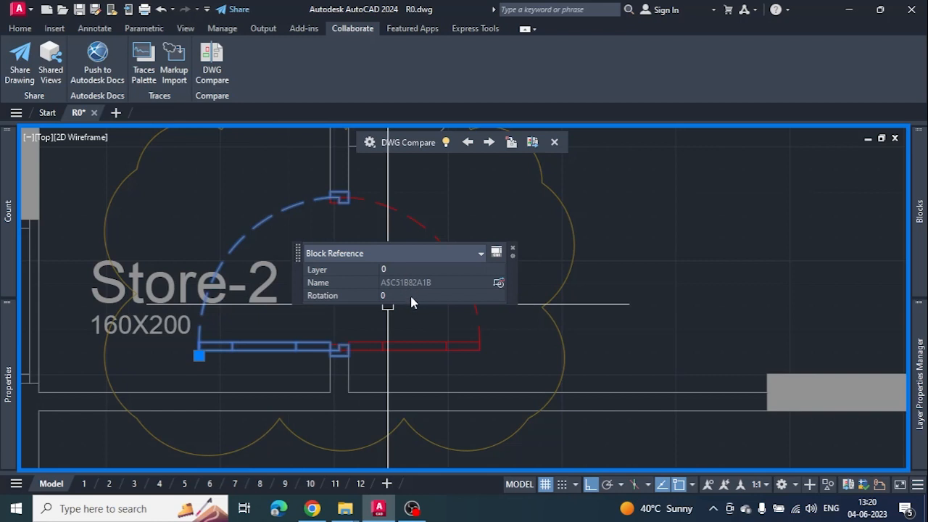
pyautogui.press('Escape')
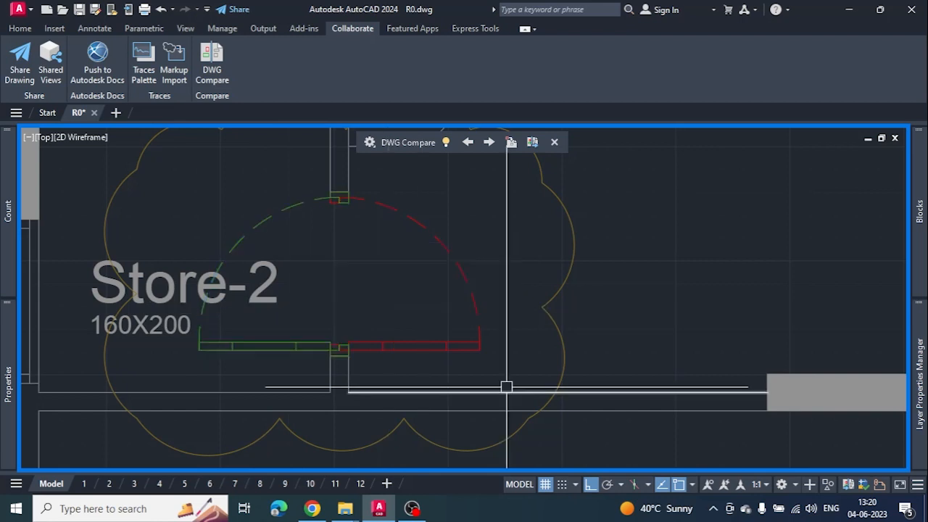
pyautogui.click(443, 346)
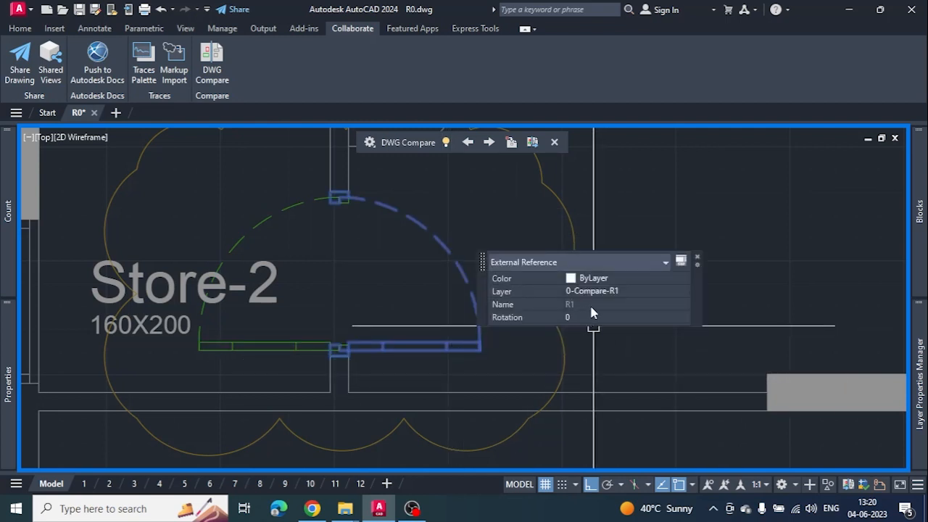
pyautogui.press('Escape')
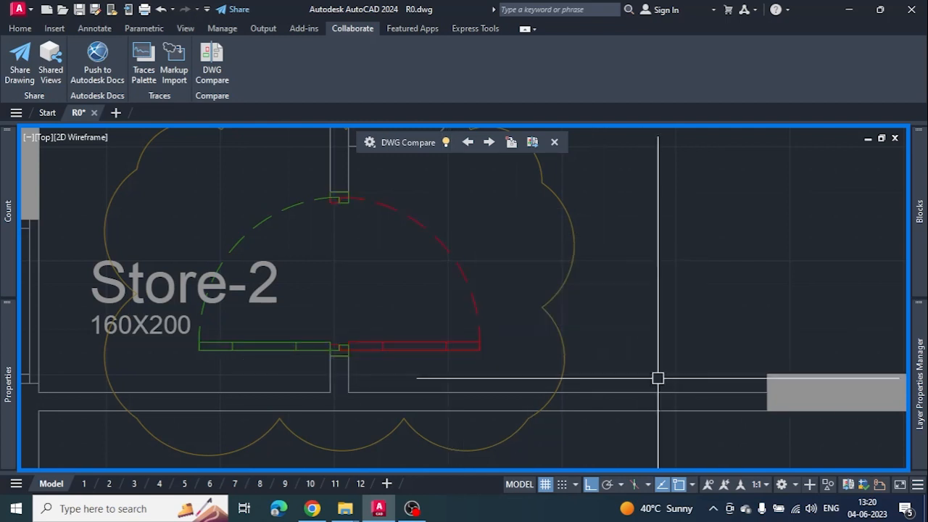
# Step: Go to the next difference and inspect the red cross beside the +12.65 roof level mark
pyautogui.click(490, 143)
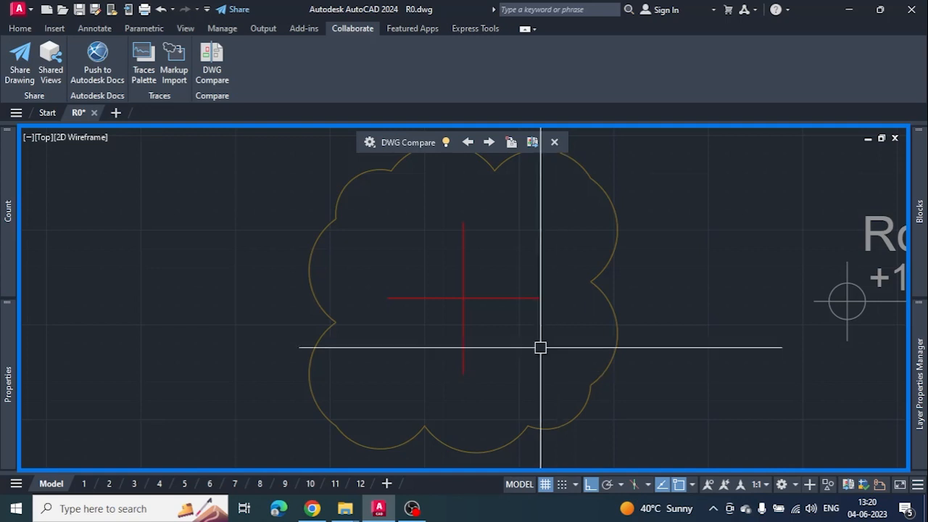
pyautogui.click(519, 298)
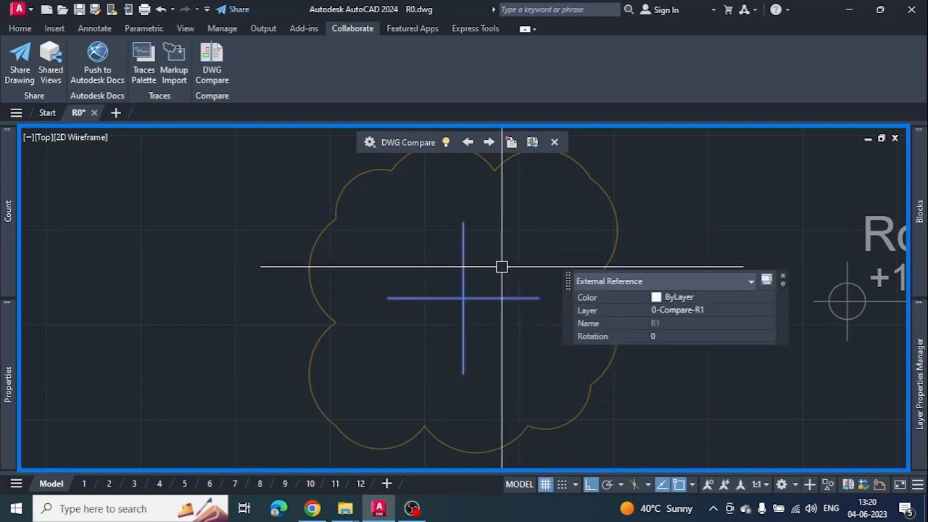
pyautogui.press('Escape')
pyautogui.scroll(-10, 522, 362)
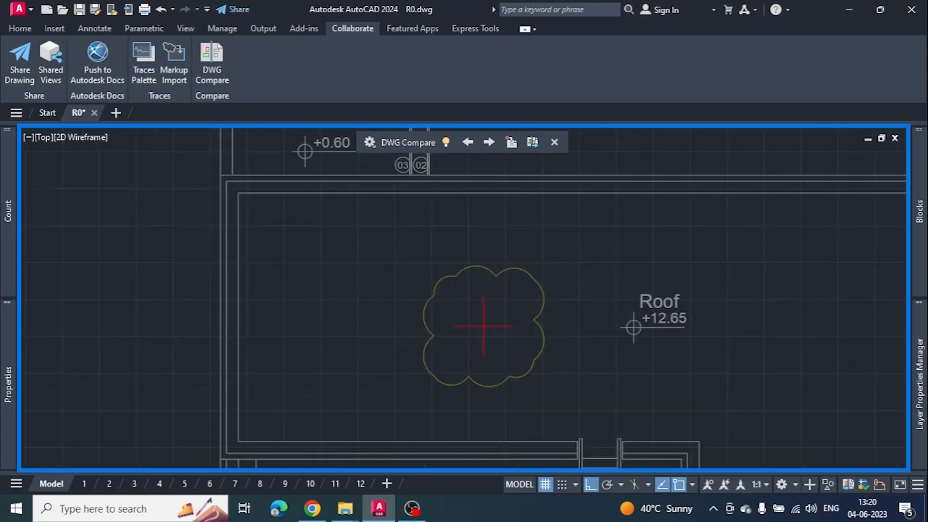
pyautogui.moveTo(486, 387)
pyautogui.mouseDown(button='middle')
pyautogui.moveTo(667, 273)
pyautogui.moveTo(658, 338)
pyautogui.mouseUp(button='middle')
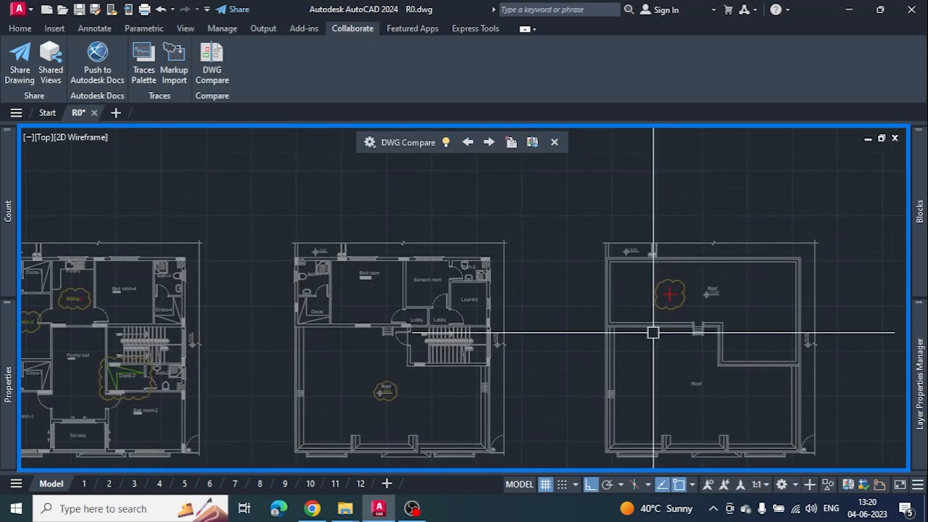
pyautogui.scroll(6, 666, 290)
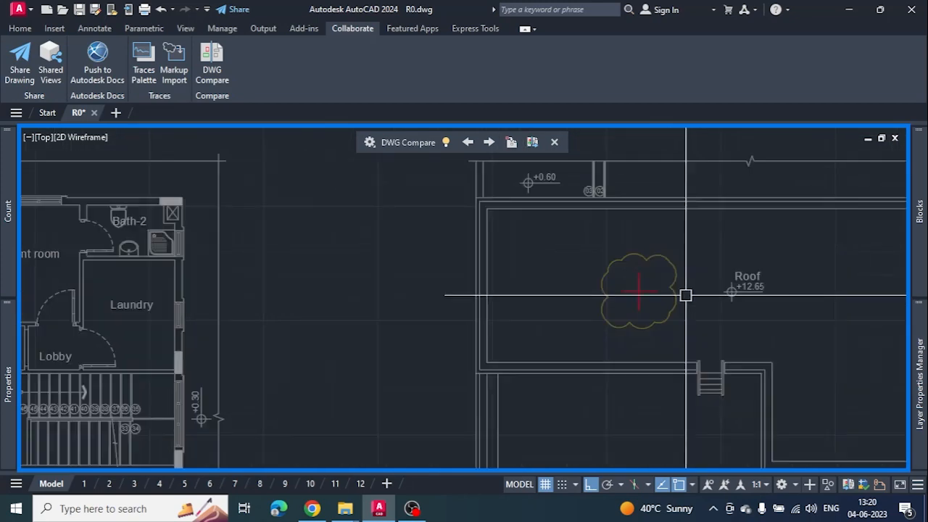
pyautogui.click(586, 282)
pyautogui.press('Escape')
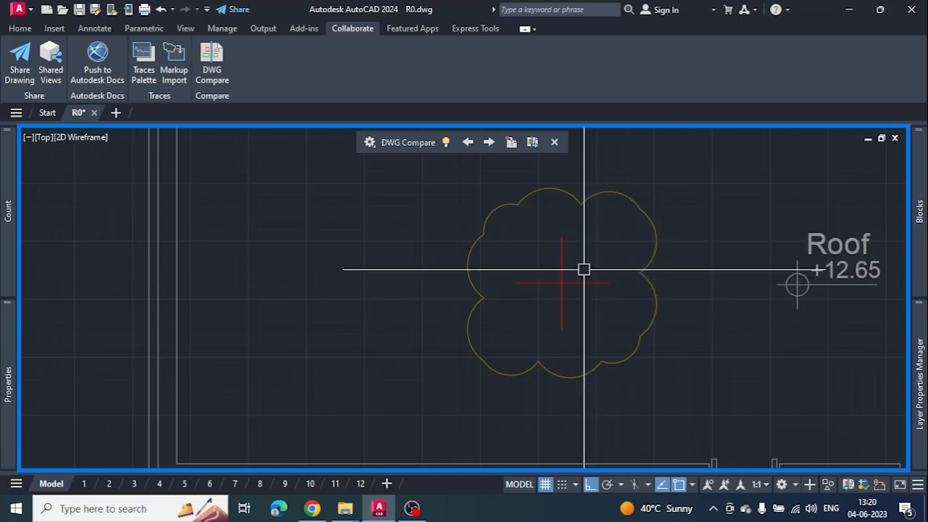
# Step: Examine the clouded difference in the roof level text on the third floor plan
pyautogui.scroll(-8, 590, 350)
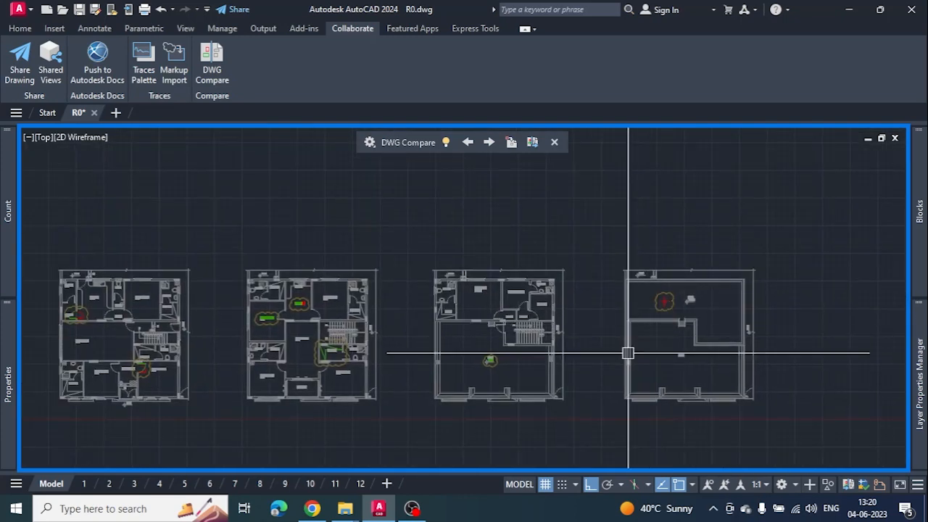
pyautogui.scroll(10, 490, 368)
pyautogui.moveTo(576, 253)
pyautogui.mouseDown(button='middle')
pyautogui.moveTo(477, 385)
pyautogui.moveTo(509, 374)
pyautogui.moveTo(497, 371)
pyautogui.mouseUp(button='middle')
pyautogui.scroll(4, 476, 385)
pyautogui.scroll(-2, 522, 381)
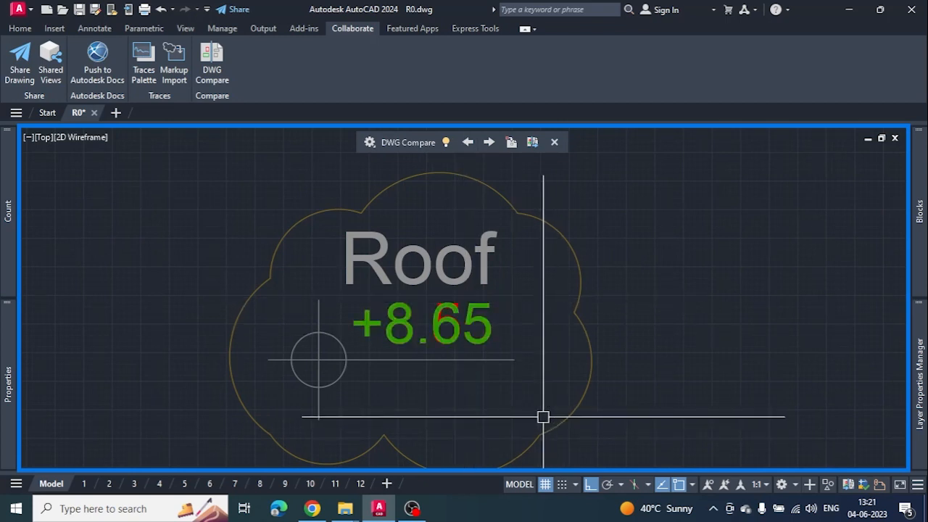
# Step: Turn the comparison results off to view the plain floor plans, and turn them back on
pyautogui.click(445, 142)
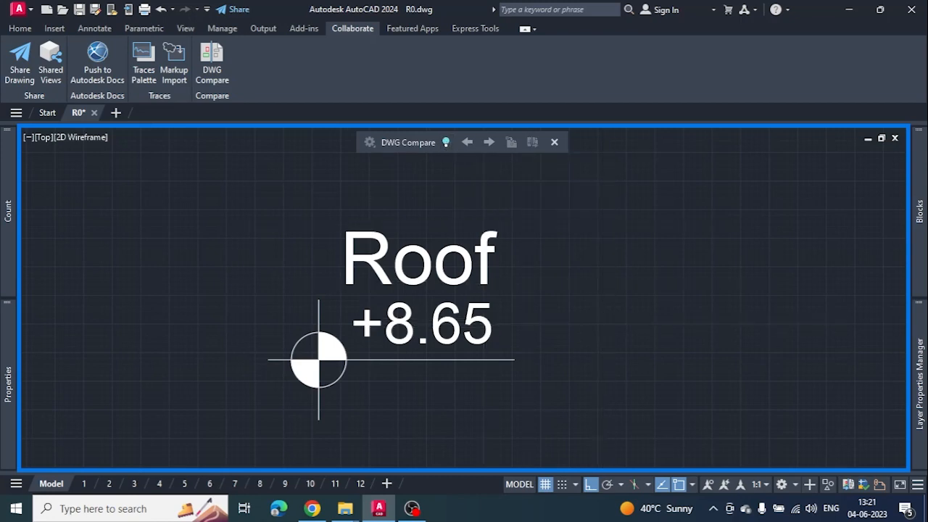
pyautogui.scroll(-5, 632, 347)
pyautogui.moveTo(632, 347)
pyautogui.mouseDown(button='middle')
pyautogui.moveTo(638, 369)
pyautogui.moveTo(700, 405)
pyautogui.moveTo(673, 395)
pyautogui.mouseUp(button='middle')
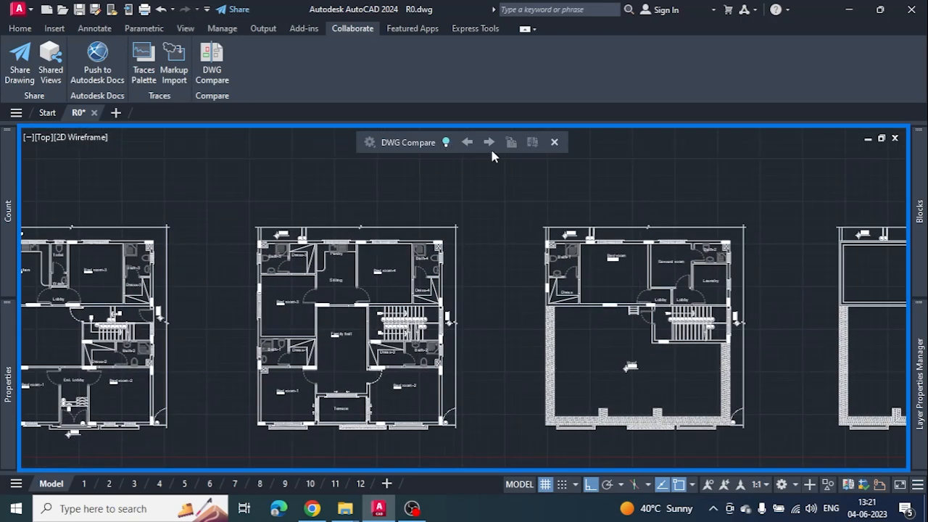
pyautogui.click(445, 142)
pyautogui.click(445, 142)
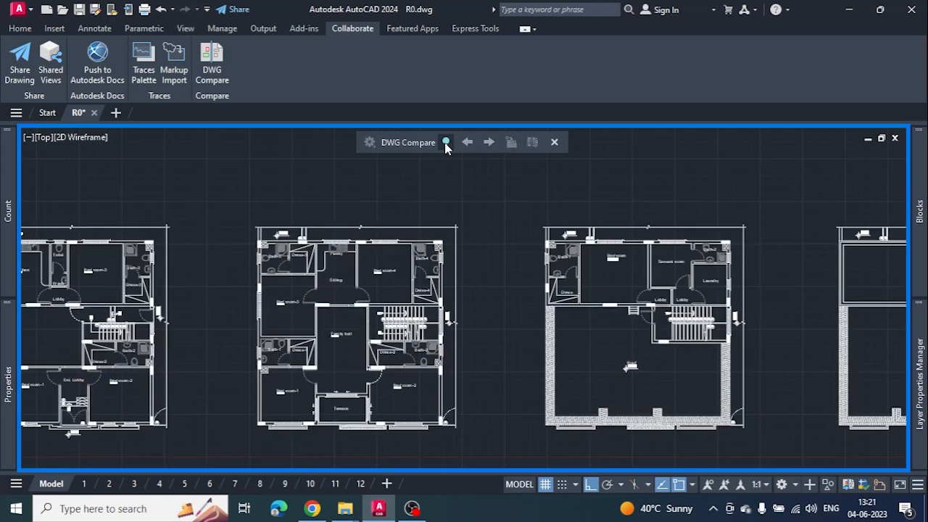
pyautogui.click(446, 142)
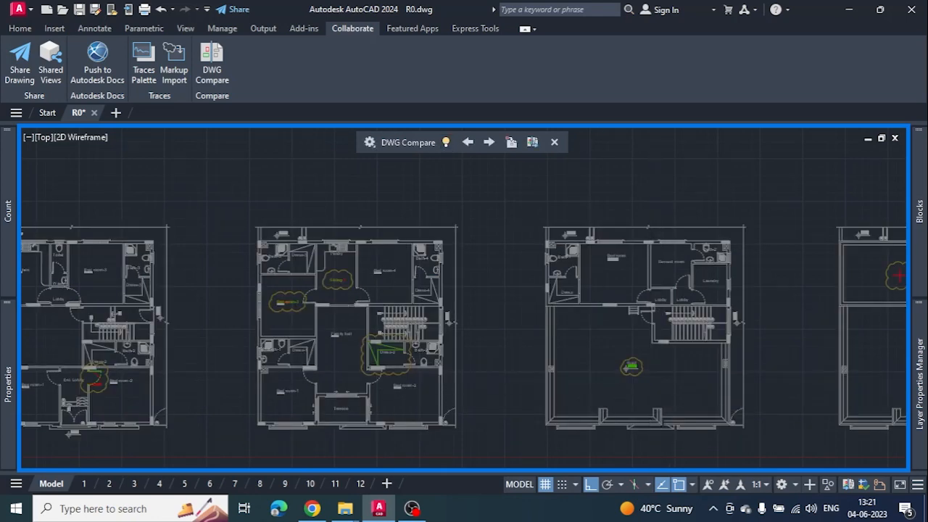
# Step: Reverse the comparison draw order at the third plan's roof level text and restore it
pyautogui.scroll(5, 638, 377)
pyautogui.scroll(3, 556, 339)
pyautogui.moveTo(616, 398)
pyautogui.mouseDown(button='middle')
pyautogui.moveTo(532, 348)
pyautogui.moveTo(545, 376)
pyautogui.mouseUp(button='middle')
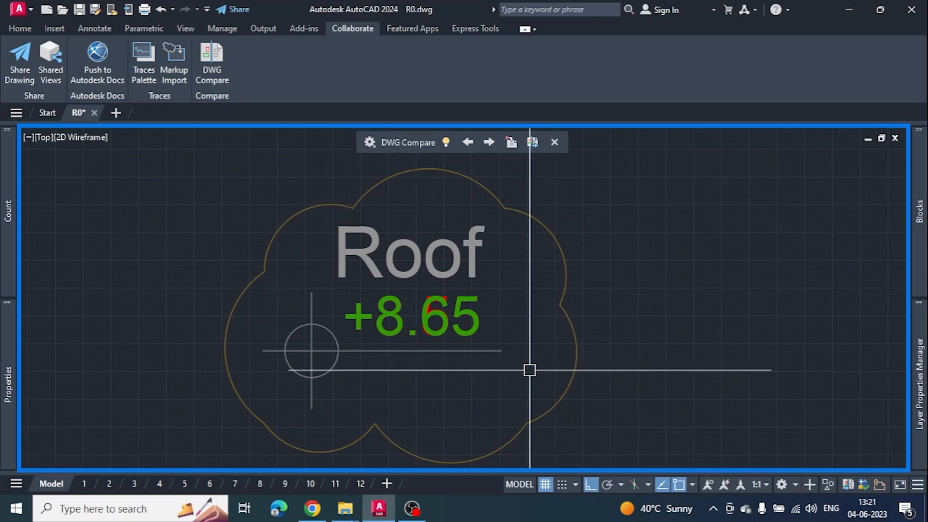
pyautogui.click(369, 142)
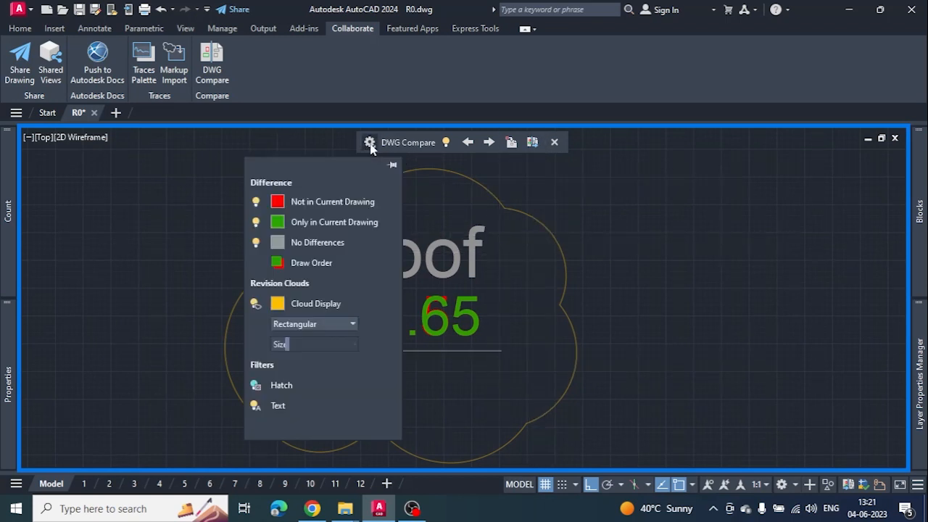
pyautogui.click(276, 265)
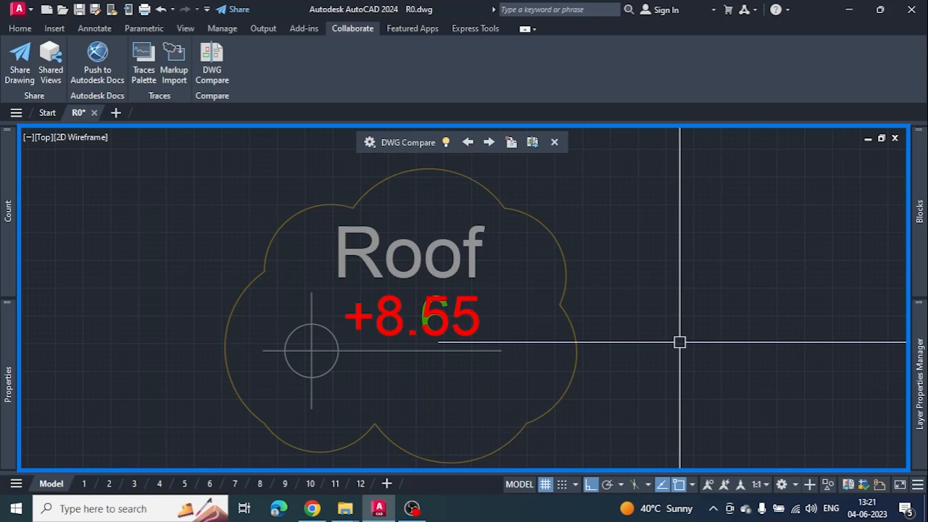
pyautogui.click(370, 142)
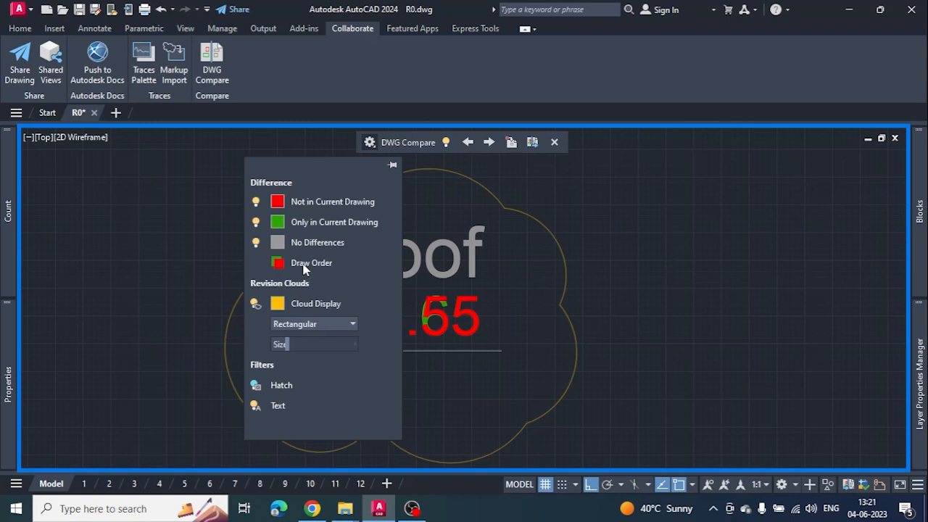
pyautogui.click(279, 264)
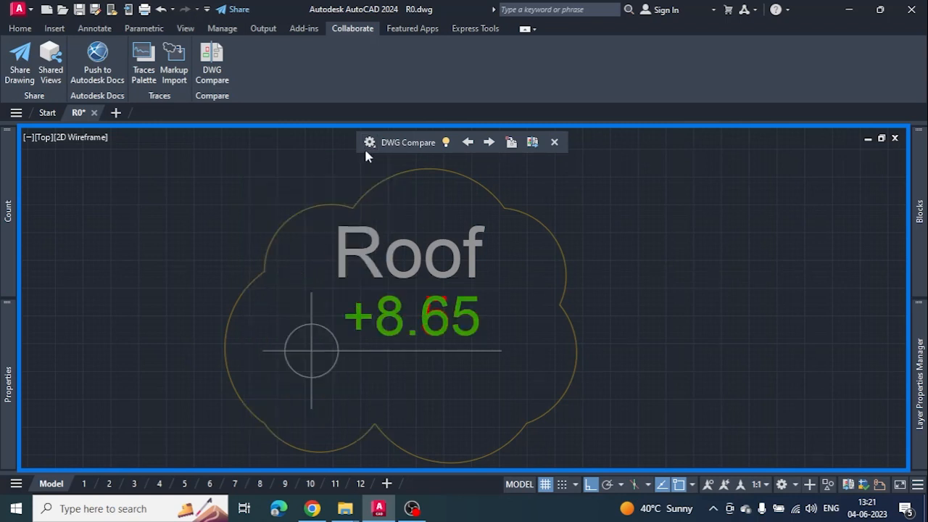
# Step: Examine the overlapping room name difference at Bed room-3 on the second floor plan
pyautogui.scroll(-5, 580, 316)
pyautogui.moveTo(580, 316); pyautogui.dragTo(883, 328, button='middle')
pyautogui.scroll(-2, 526, 352)
pyautogui.moveTo(533, 354); pyautogui.dragTo(807, 388, button='middle')
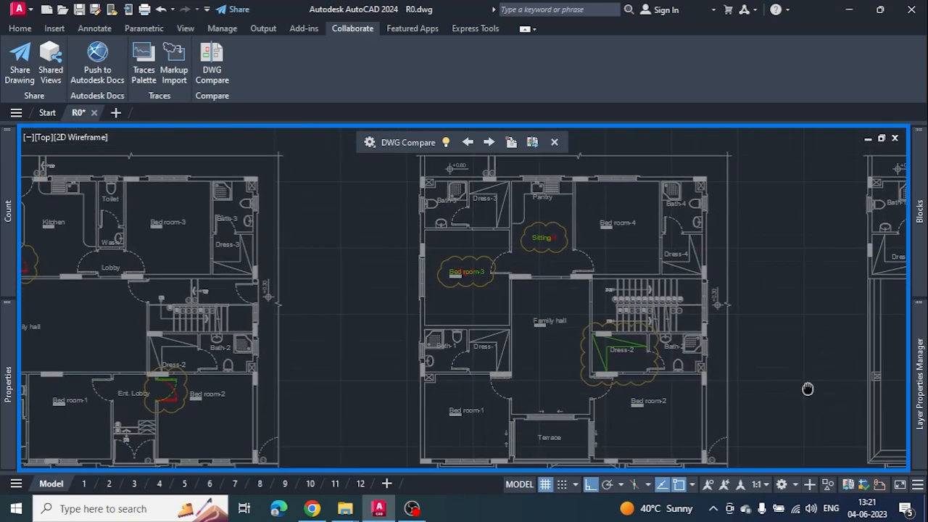
pyautogui.scroll(10, 481, 282)
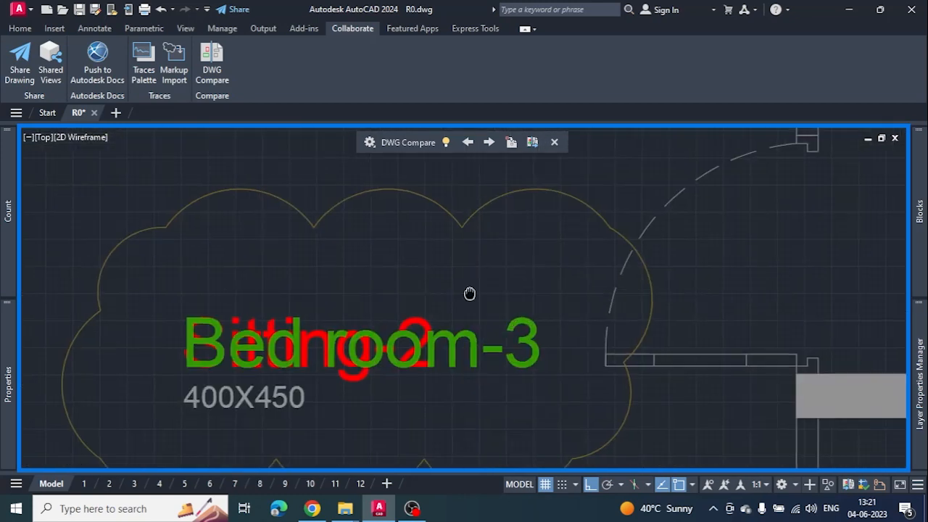
pyautogui.moveTo(470, 292); pyautogui.dragTo(515, 293, button='middle')
pyautogui.scroll(-2, 539, 414)
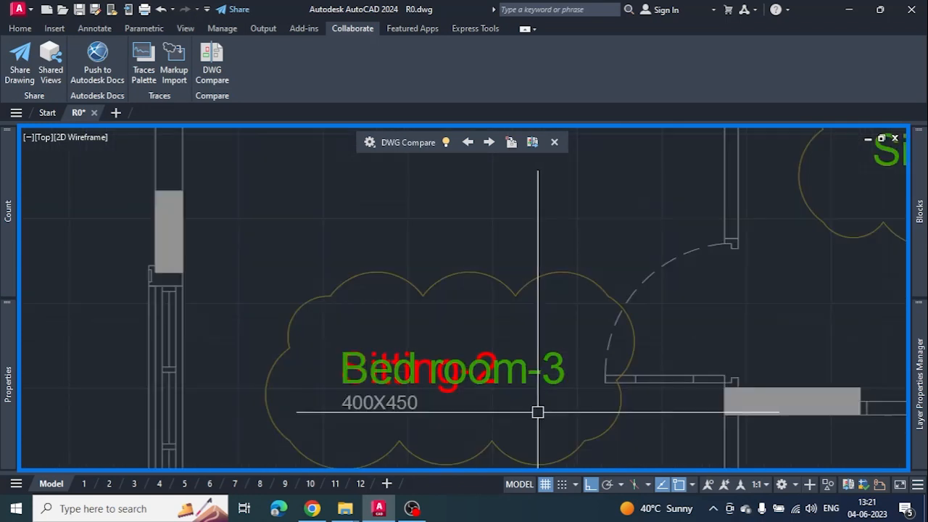
pyautogui.moveTo(539, 412); pyautogui.dragTo(470, 379, button='middle')
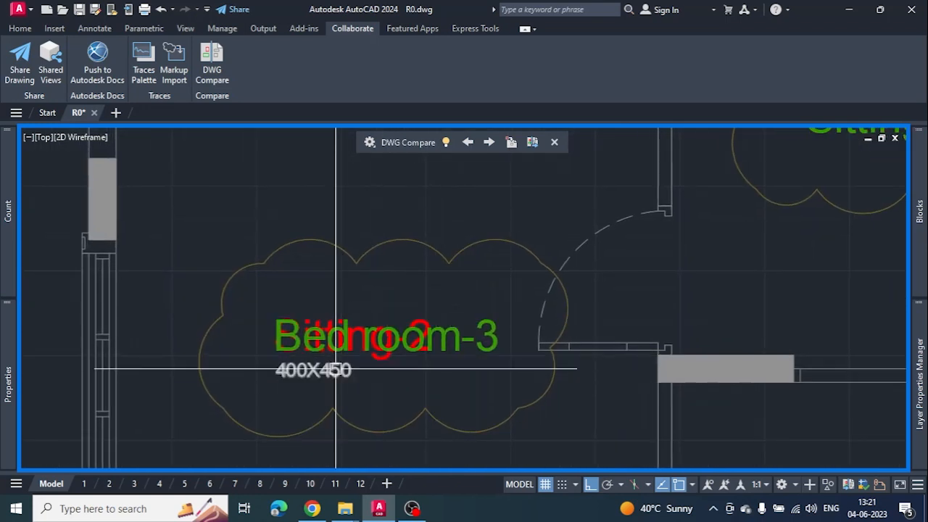
pyautogui.moveTo(539, 421); pyautogui.dragTo(519, 408, button='middle')
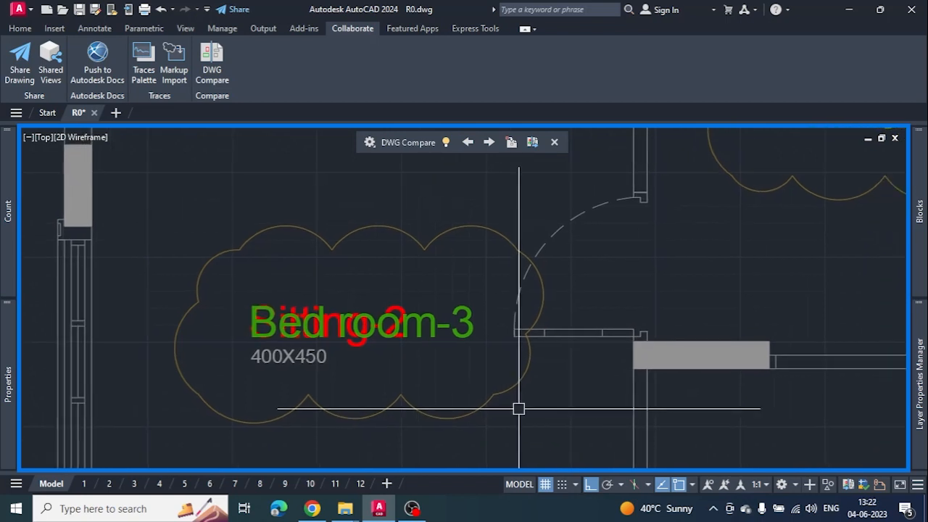
# Step: Reverse the comparison draw order at the overlapping Bed room-3 name, and once more at the nearby Sitting-1 label
pyautogui.click(369, 143)
pyautogui.click(278, 262)
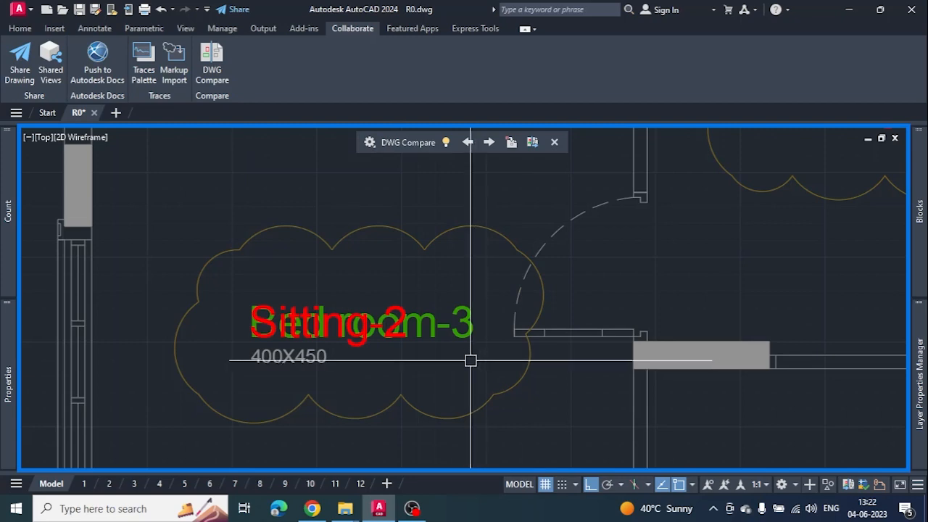
pyautogui.scroll(-5, 462, 348)
pyautogui.moveTo(439, 348)
pyautogui.mouseDown(button='middle')
pyautogui.moveTo(384, 377)
pyautogui.moveTo(264, 390)
pyautogui.mouseUp(button='middle')
pyautogui.scroll(5, 464, 292)
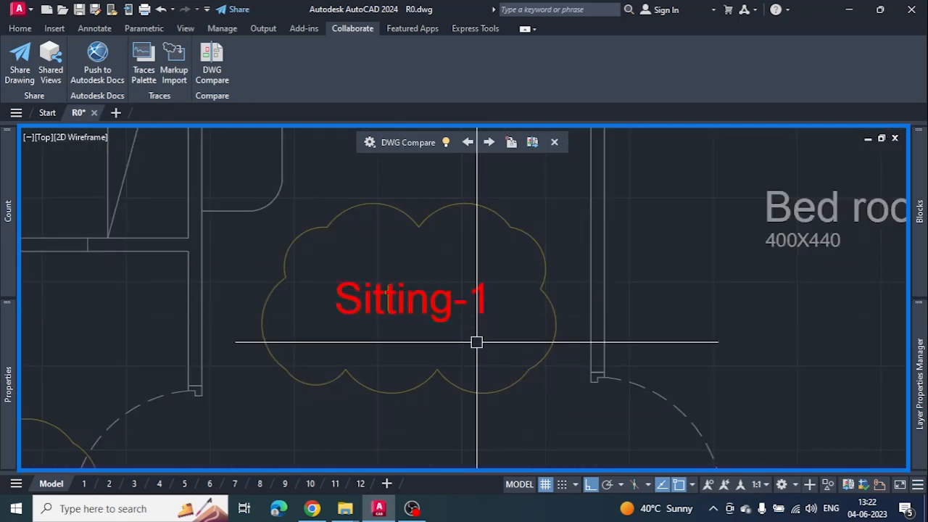
pyautogui.click(370, 143)
pyautogui.click(277, 263)
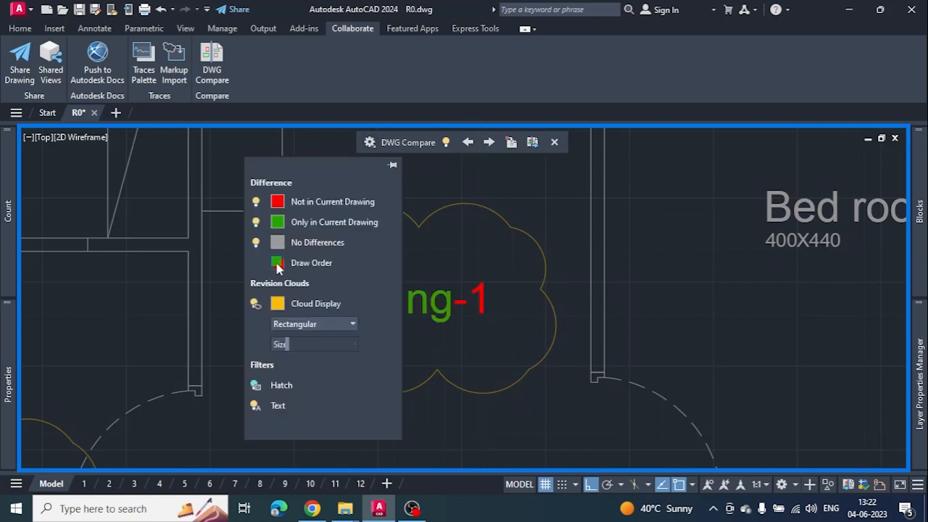
pyautogui.click(520, 336)
pyautogui.click(517, 337)
# Step: Examine the clouded door swing difference between Ent. Lobby and Bed room-2 on the first plan
pyautogui.scroll(-7, 517, 337)
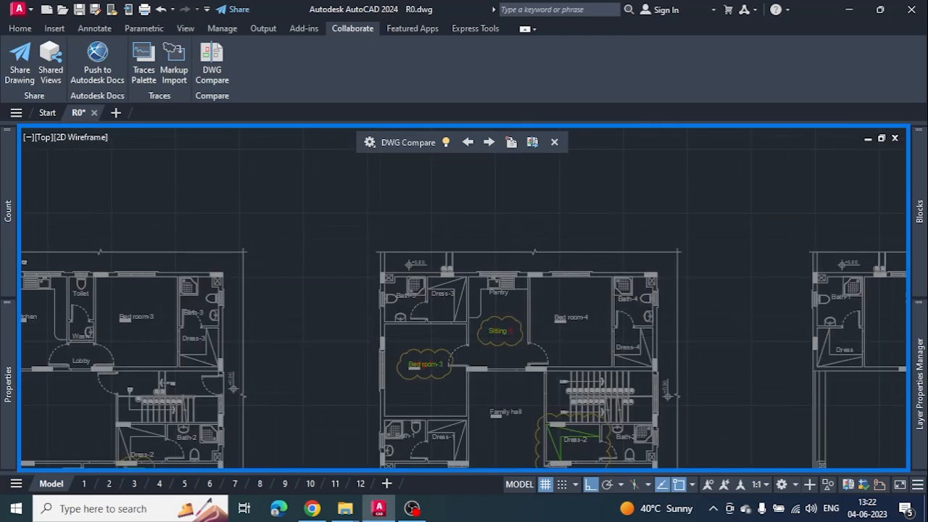
pyautogui.scroll(-5, 570, 374)
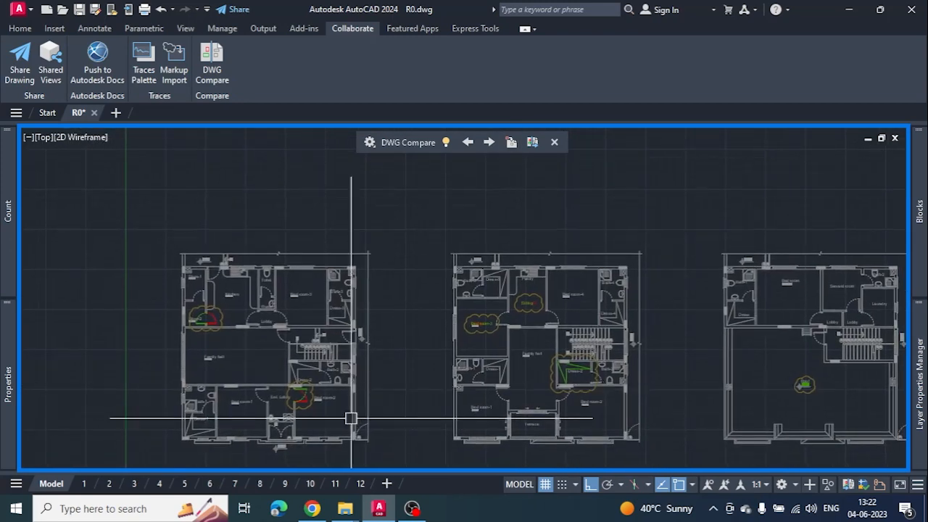
pyautogui.scroll(8, 351, 418)
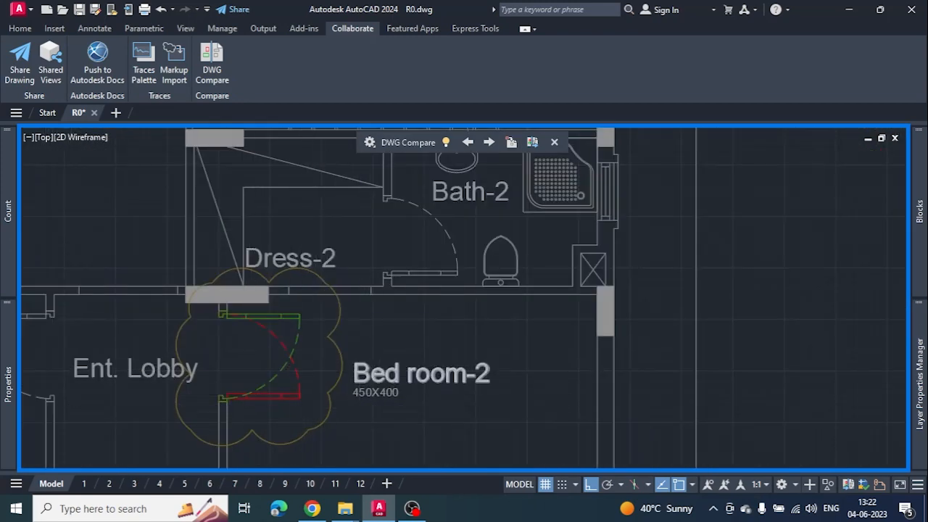
pyautogui.scroll(-8, 377, 389)
pyautogui.moveTo(332, 379); pyautogui.dragTo(160, 362, button='middle')
pyautogui.moveTo(662, 394)
pyautogui.mouseDown(button='middle')
pyautogui.moveTo(408, 387)
pyautogui.moveTo(582, 401)
pyautogui.mouseUp(button='middle')
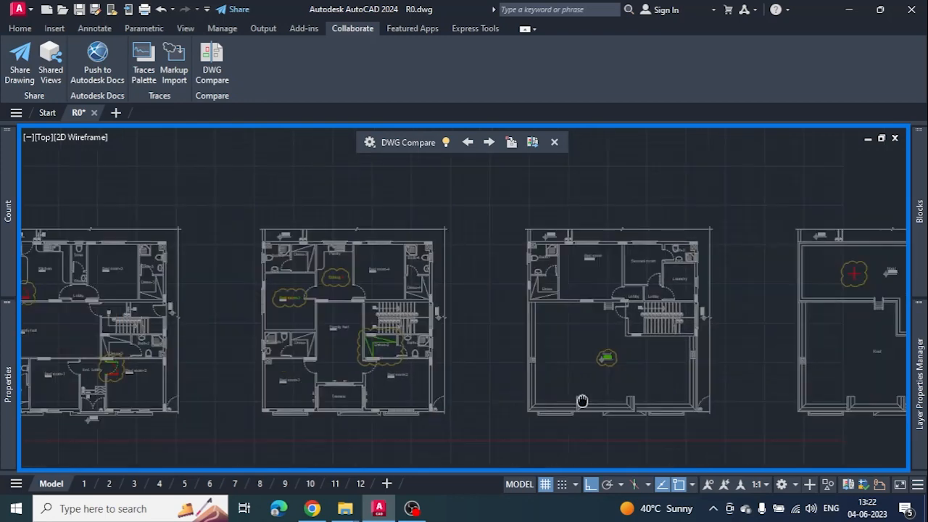
# Step: Inspect the clouded line differences in Dress-2 on the second plan and reverse the comparison draw order
pyautogui.scroll(8, 381, 337)
pyautogui.moveTo(439, 322)
pyautogui.mouseDown(button='middle')
pyautogui.moveTo(477, 297)
pyautogui.moveTo(457, 313)
pyautogui.mouseUp(button='middle')
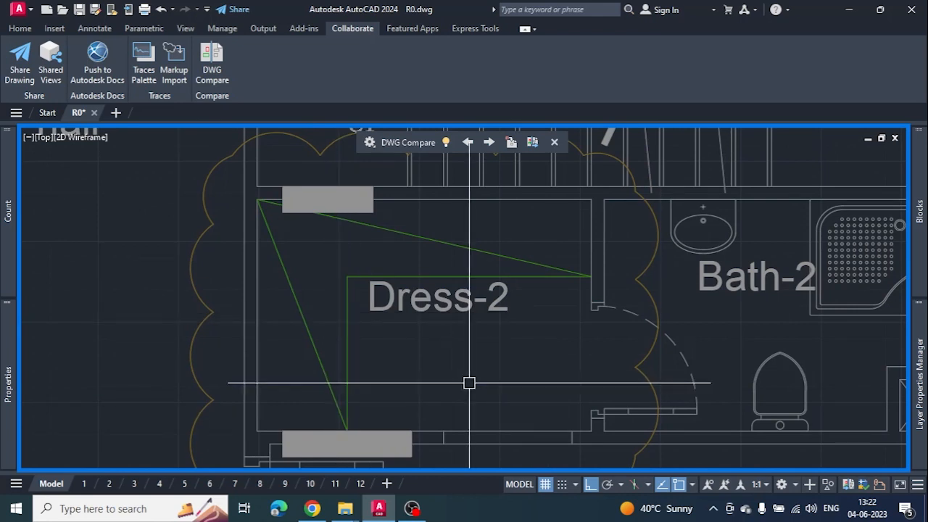
pyautogui.click(369, 143)
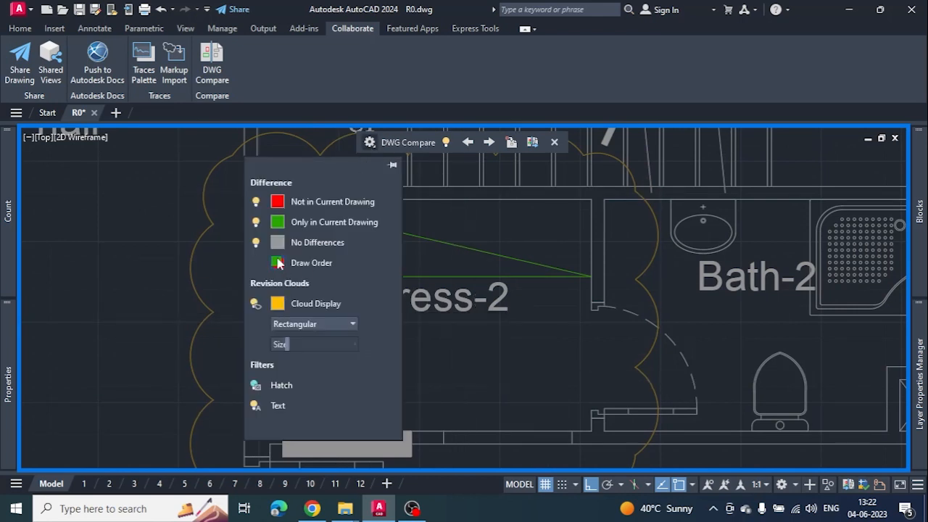
pyautogui.scroll(-2, 539, 343)
pyautogui.moveTo(510, 344); pyautogui.dragTo(659, 346, button='middle')
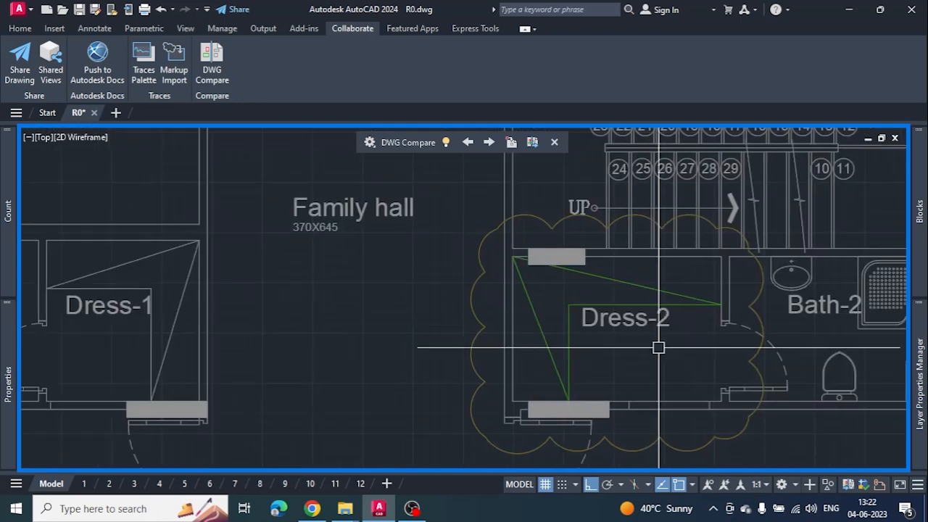
pyautogui.click(369, 142)
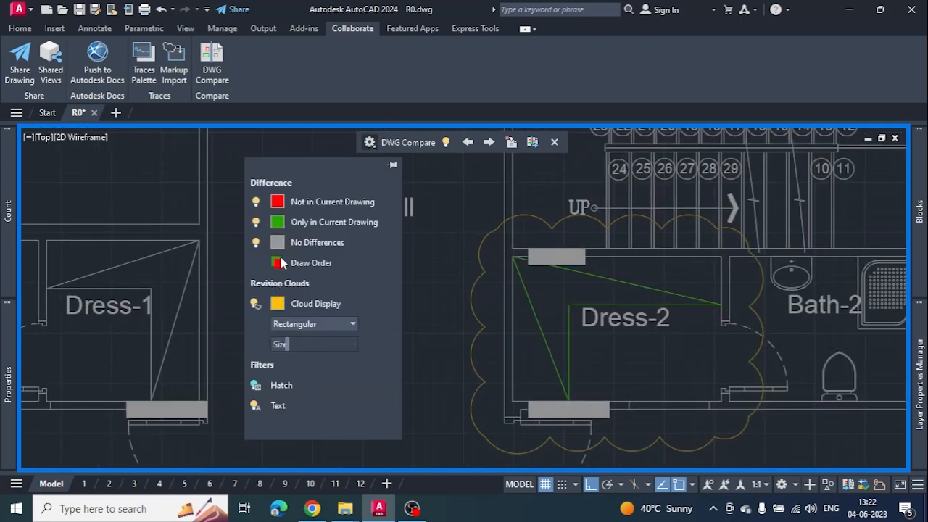
pyautogui.click(655, 357)
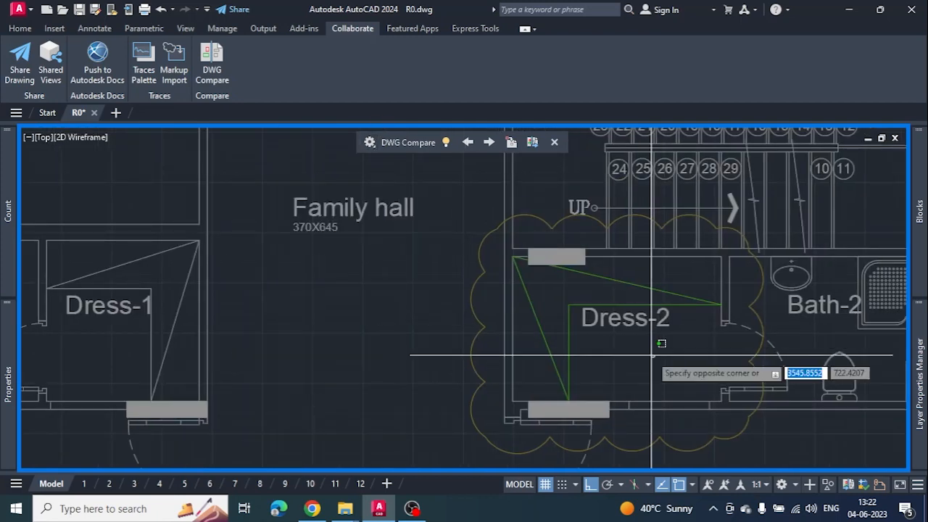
pyautogui.click(697, 376)
pyautogui.moveTo(696, 376); pyautogui.dragTo(561, 347, button='middle')
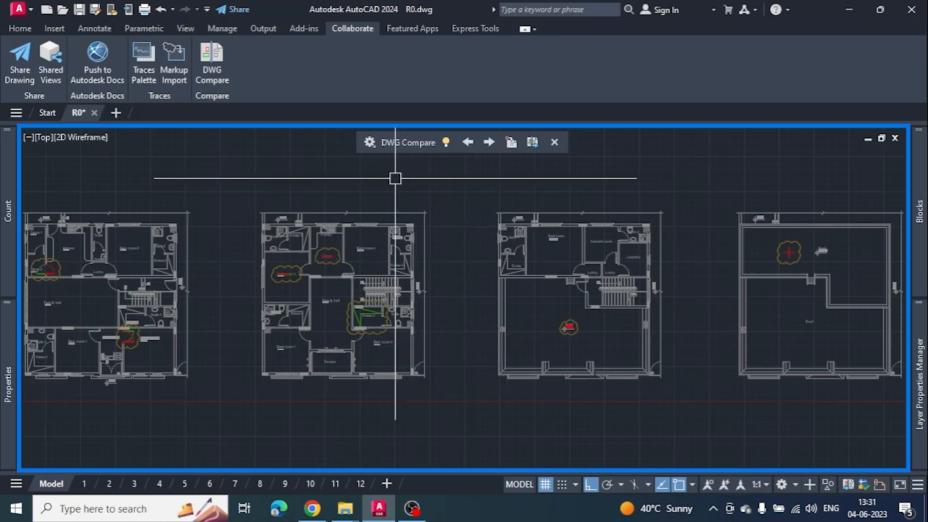
# Step: Turn the comparison results off and back on while viewing the first and second plans
pyautogui.scroll(-2, 365, 182)
pyautogui.moveTo(366, 184); pyautogui.dragTo(627, 201, button='middle')
pyautogui.scroll(4, 569, 182)
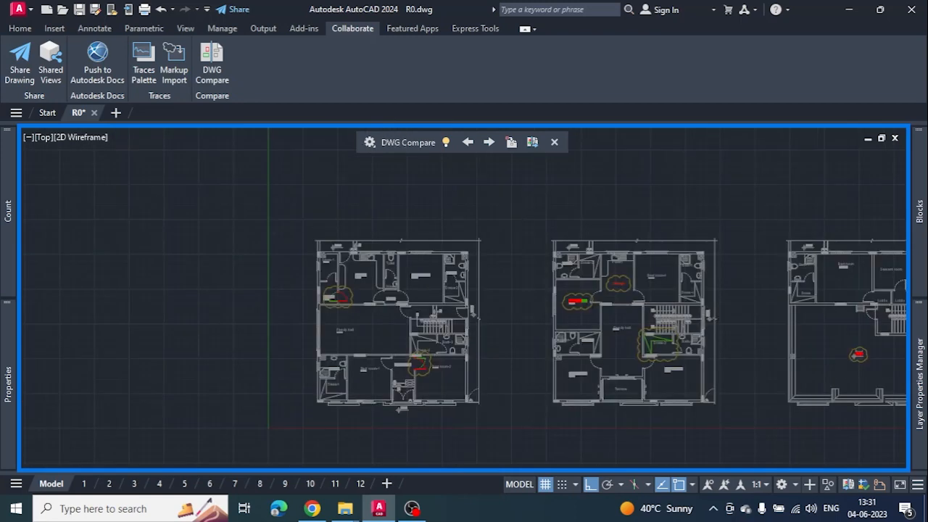
pyautogui.moveTo(511, 183)
pyautogui.mouseDown(button='middle')
pyautogui.moveTo(479, 187)
pyautogui.moveTo(444, 155)
pyautogui.mouseUp(button='middle')
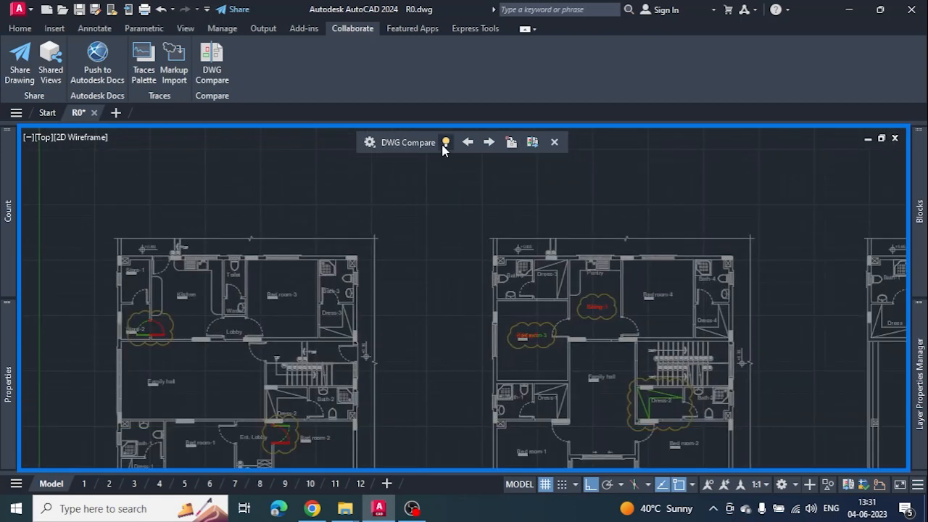
pyautogui.click(445, 143)
pyautogui.click(445, 143)
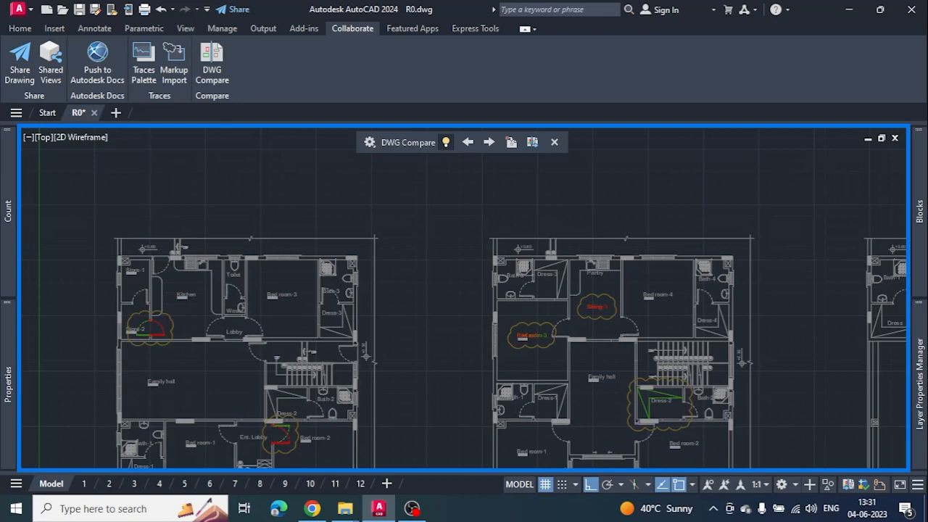
# Step: Step forward through the differences at the Sitting-1 label, the Store-2 door and the Bed room-3 name
pyautogui.scroll(5, 428, 250)
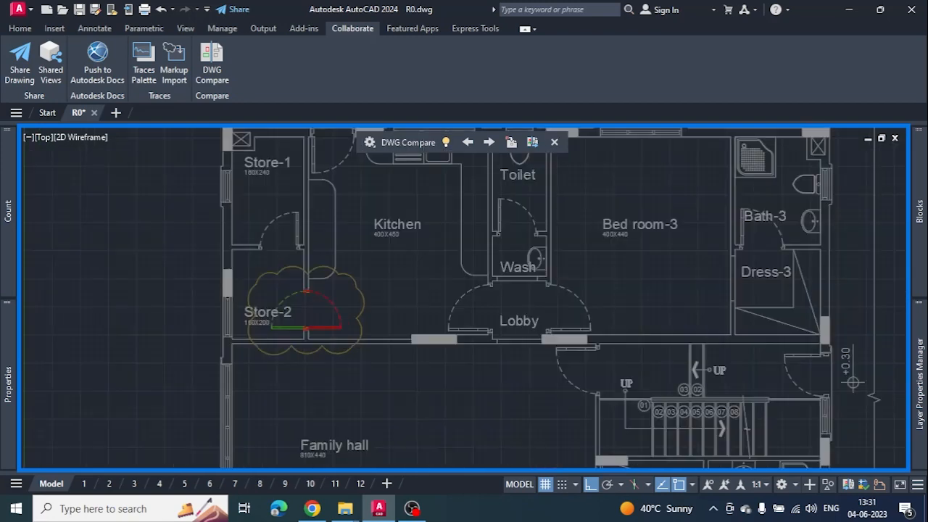
pyautogui.click(488, 144)
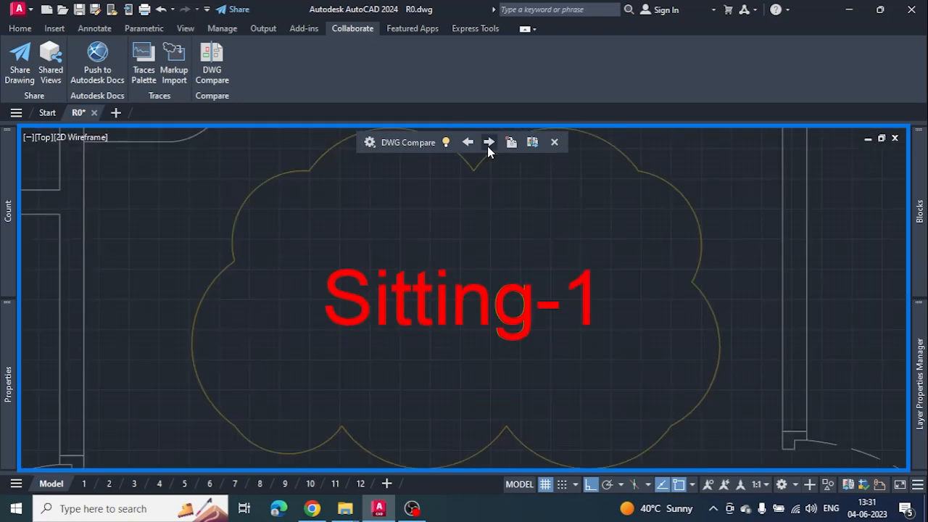
pyautogui.click(488, 142)
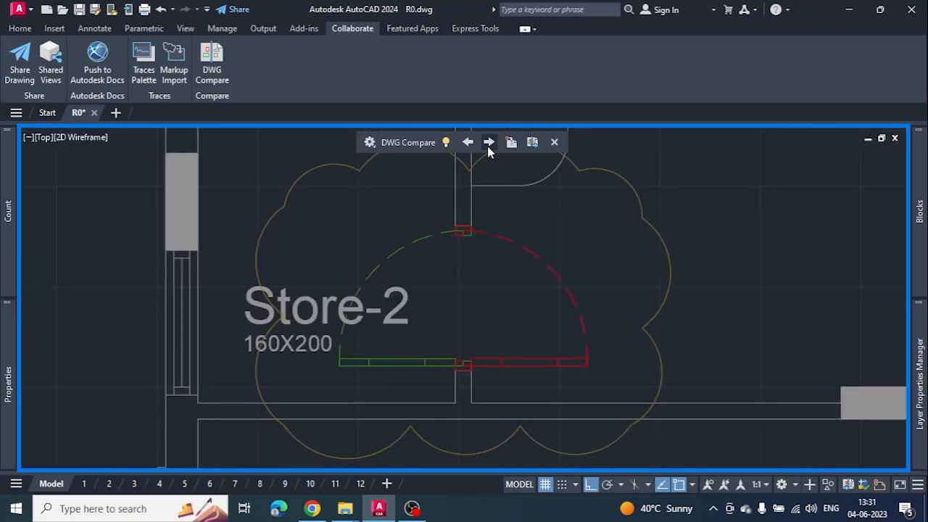
pyautogui.click(487, 143)
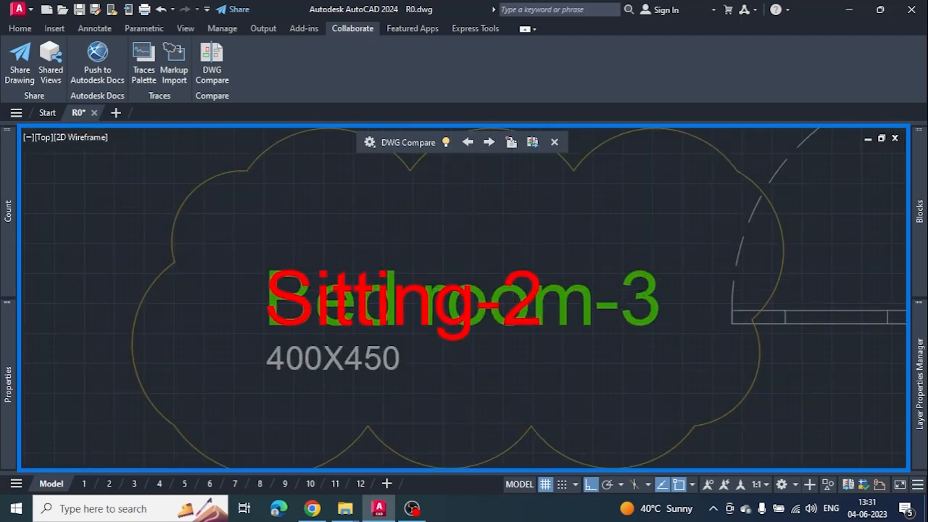
# Step: Return to the first plan and examine the clouded door swing difference at Store-2
pyautogui.scroll(-8, 561, 259)
pyautogui.moveTo(588, 258); pyautogui.dragTo(901, 237, button='middle')
pyautogui.moveTo(516, 288); pyautogui.dragTo(717, 287, button='middle')
pyautogui.scroll(-2, 735, 284)
pyautogui.scroll(6, 458, 245)
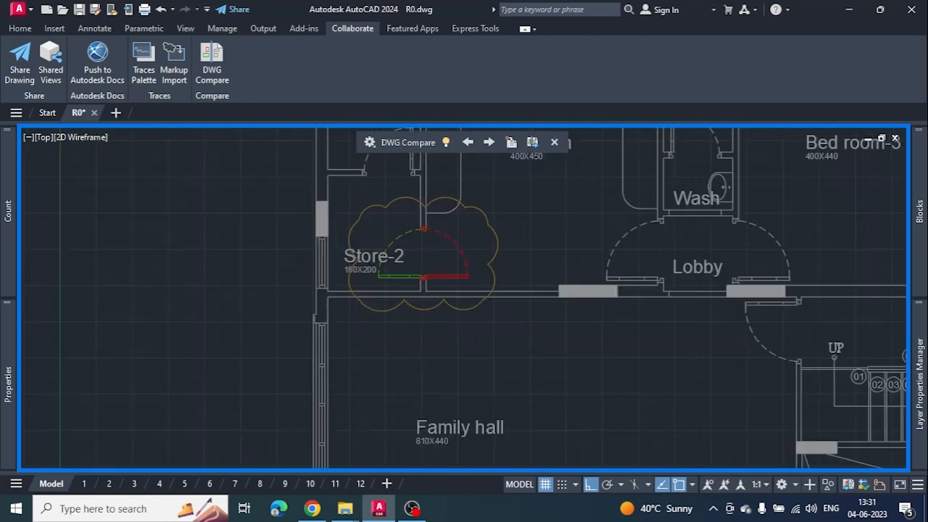
pyautogui.moveTo(477, 256); pyautogui.dragTo(489, 296, button='middle')
pyautogui.moveTo(579, 289)
pyautogui.mouseDown(button='middle')
pyautogui.moveTo(567, 290)
pyautogui.moveTo(616, 319)
pyautogui.moveTo(845, 287)
pyautogui.mouseUp(button='middle')
pyautogui.moveTo(486, 322); pyautogui.dragTo(442, 306, button='middle')
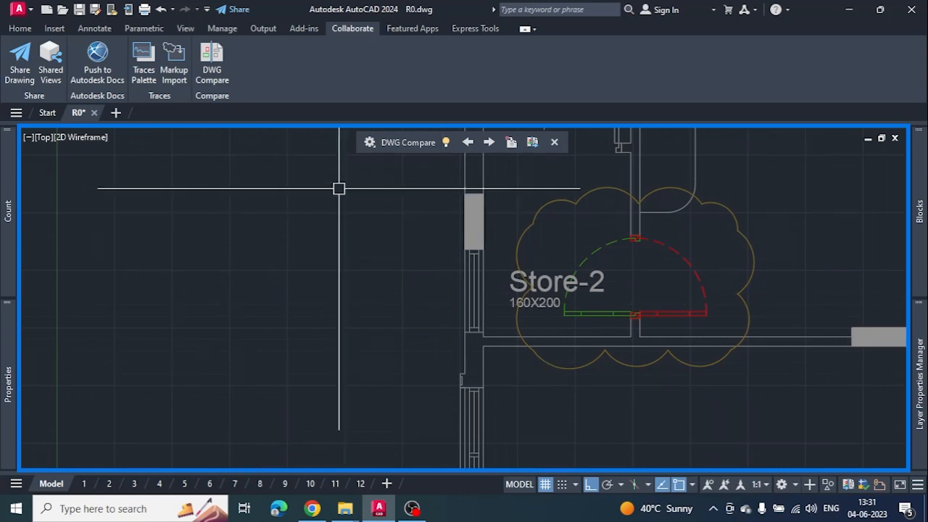
# Step: Set the comparison colours to yellow for objects not in the current drawing and blue for objects only in the current drawing
pyautogui.click(369, 143)
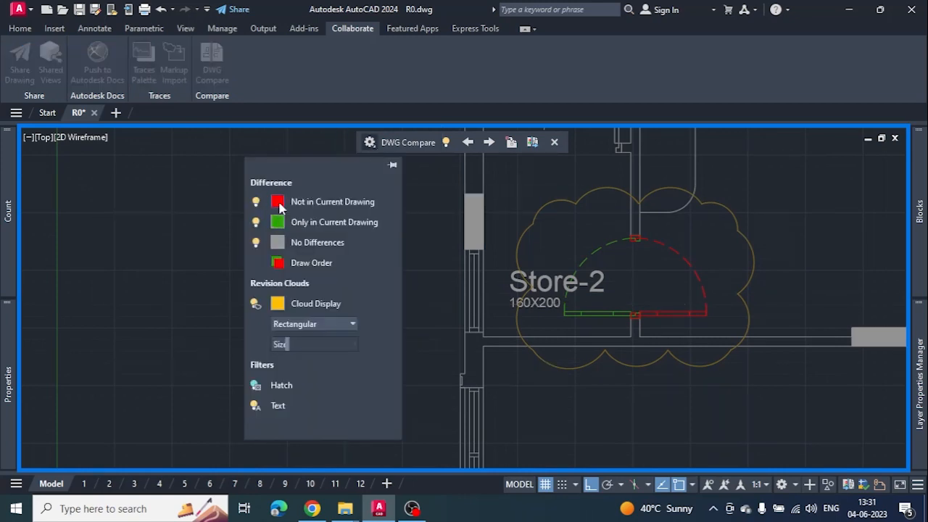
pyautogui.click(278, 203)
pyautogui.click(369, 284)
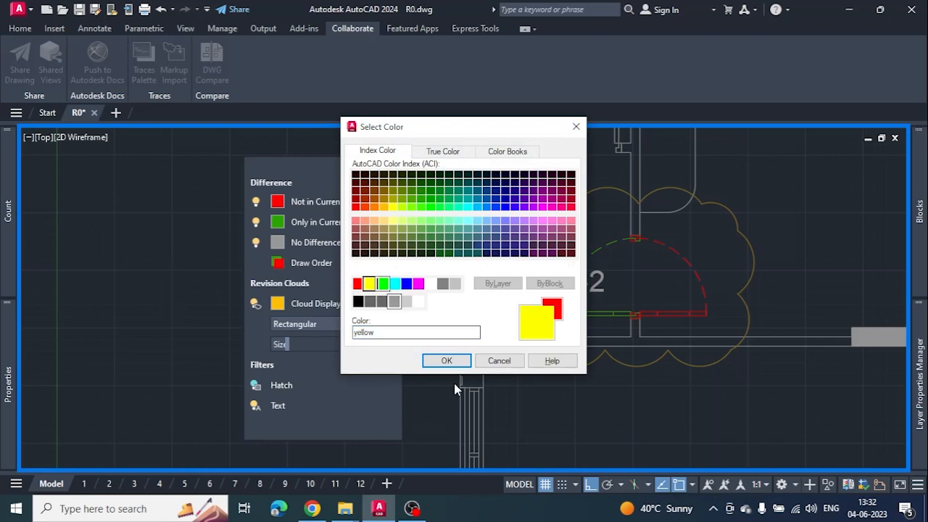
pyautogui.click(445, 360)
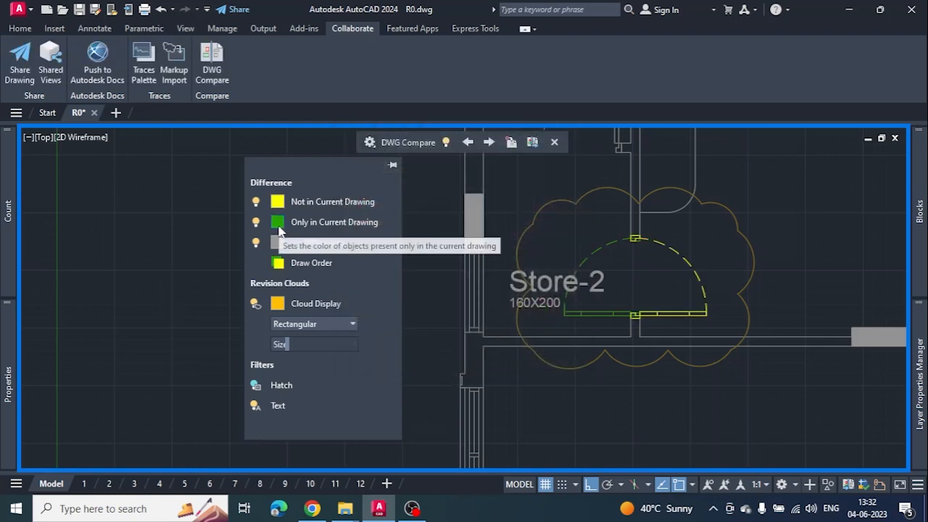
pyautogui.click(278, 224)
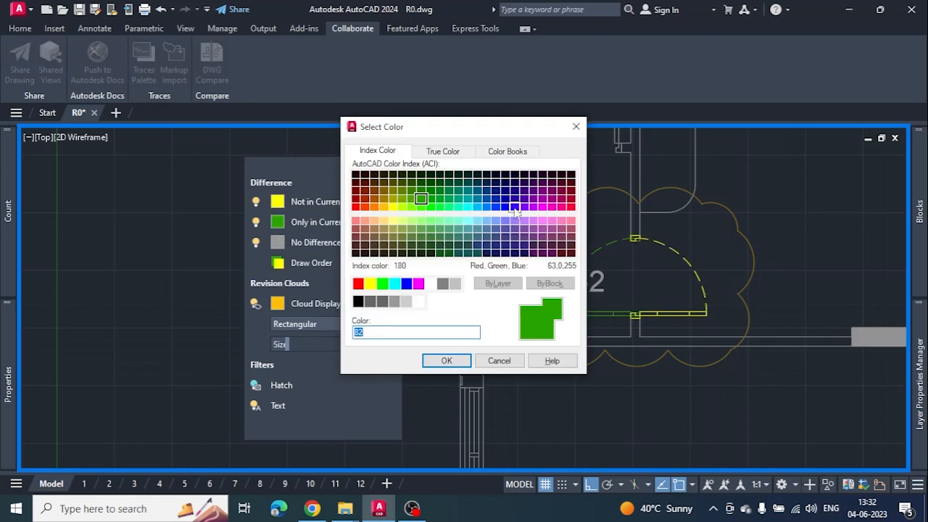
pyautogui.click(486, 199)
pyautogui.click(445, 361)
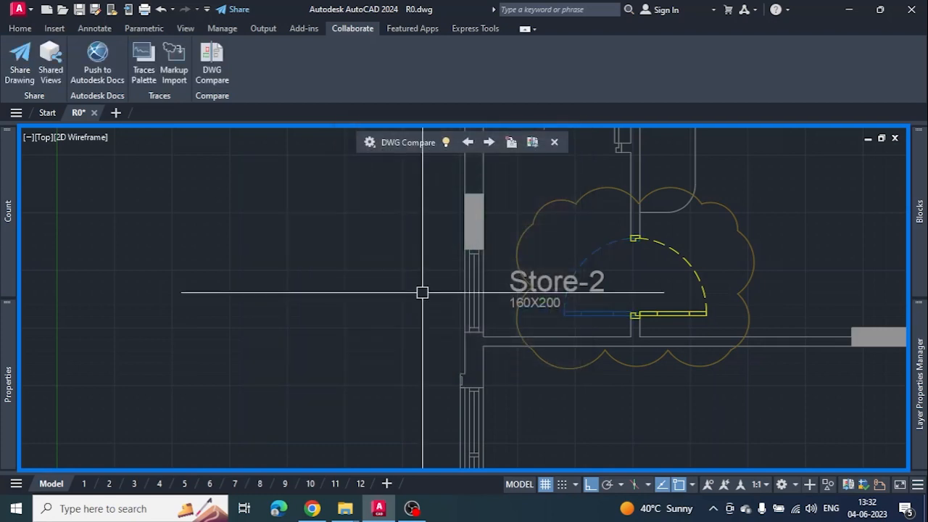
# Step: Examine the clouded cross beside the Roof +12.65 level mark on the fourth plan
pyautogui.scroll(-6, 414, 282)
pyautogui.moveTo(474, 267); pyautogui.dragTo(332, 279, button='middle')
pyautogui.moveTo(424, 261); pyautogui.dragTo(155, 285, button='middle')
pyautogui.moveTo(577, 231); pyautogui.dragTo(277, 234, button='middle')
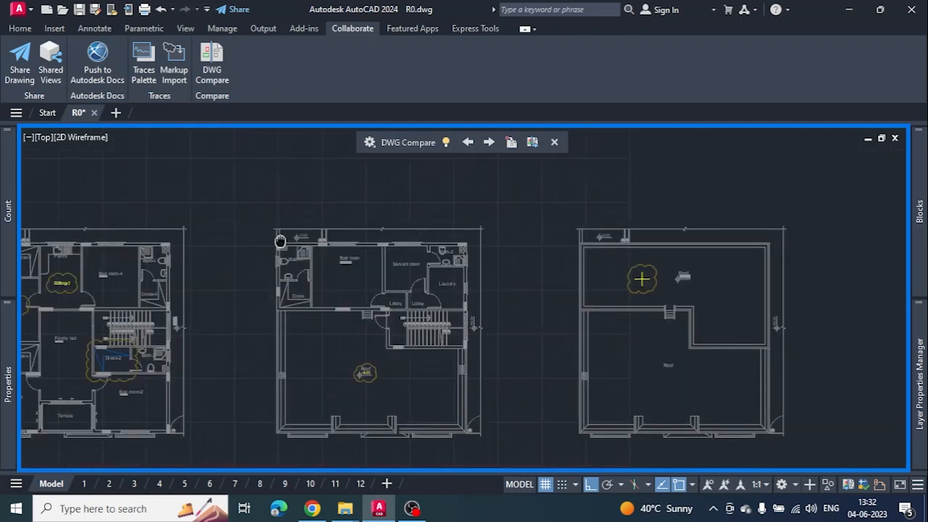
pyautogui.scroll(10, 645, 276)
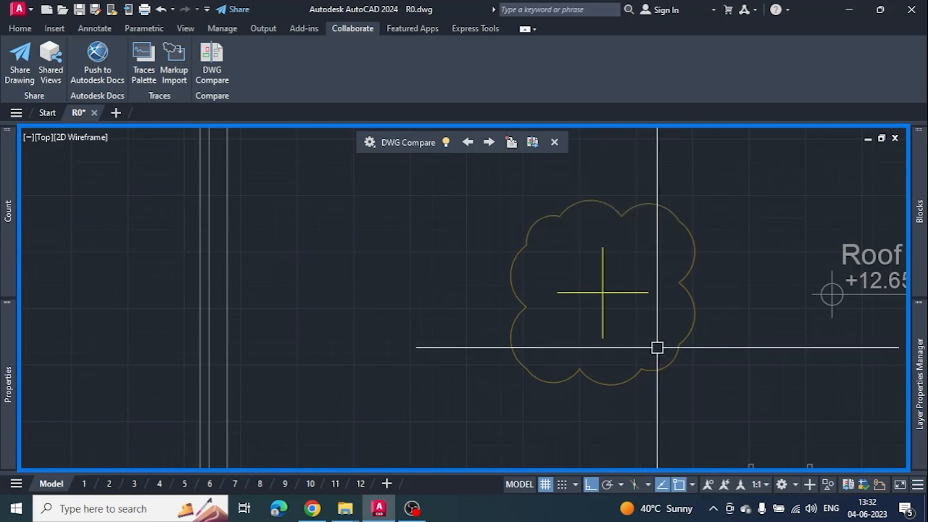
pyautogui.moveTo(637, 322)
pyautogui.mouseDown(button='middle')
pyautogui.moveTo(585, 331)
pyautogui.moveTo(429, 327)
pyautogui.mouseUp(button='middle')
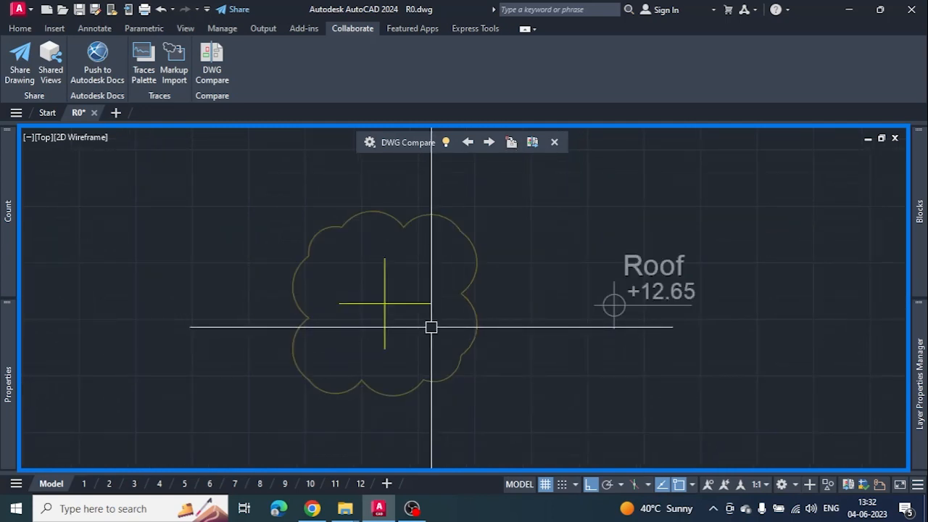
# Step: Try to import the clouded cross beside the Roof +12.65 level mark into the current drawing
pyautogui.click(512, 143)
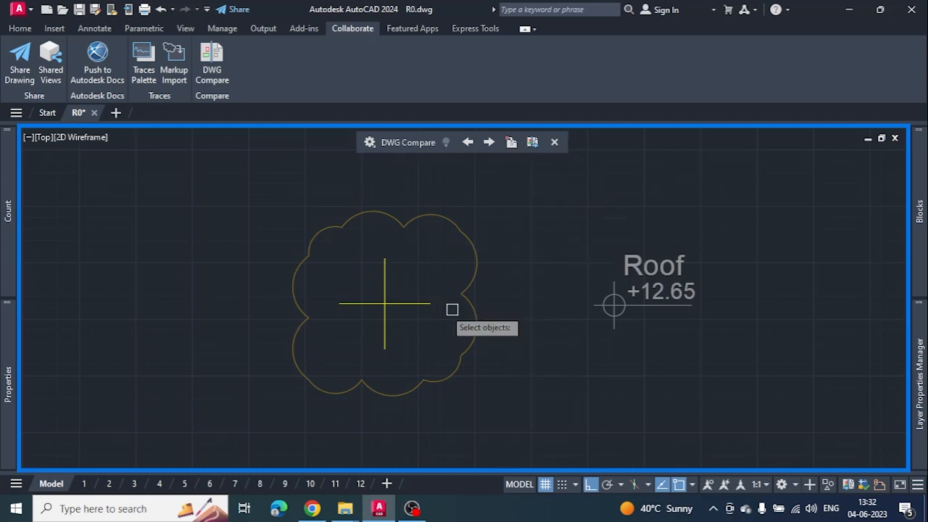
pyautogui.click(412, 303)
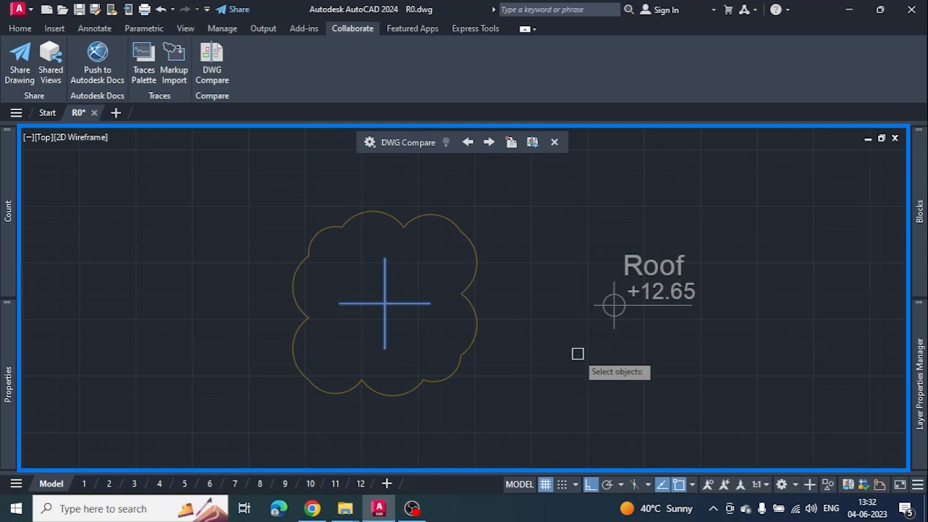
pyautogui.press('Return')
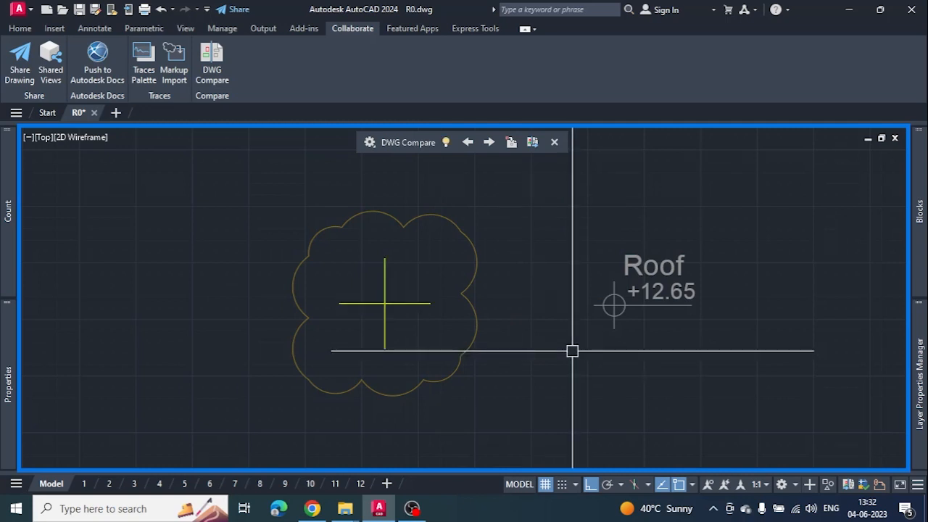
# Step: Set the comparison colours to red for objects not in the current drawing and green for objects only in the current drawing
pyautogui.moveTo(501, 375); pyautogui.dragTo(808, 358, button='middle')
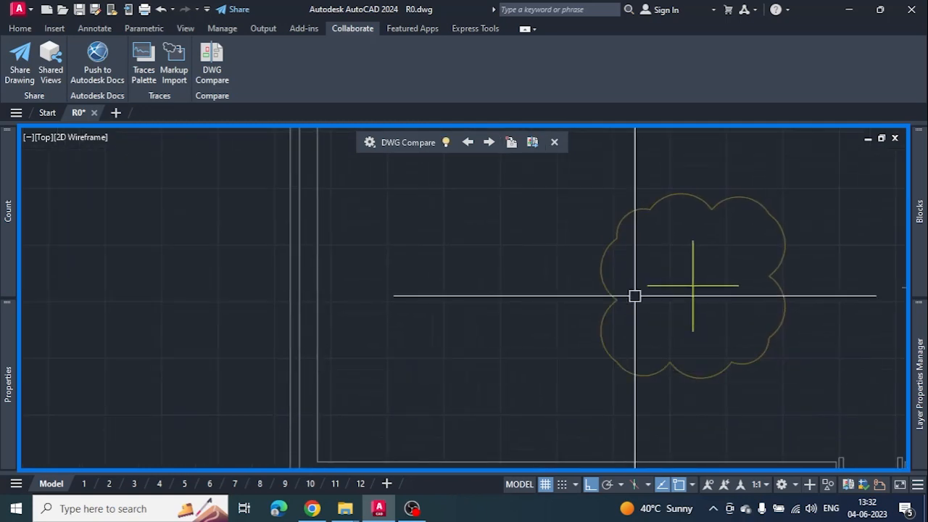
pyautogui.click(370, 142)
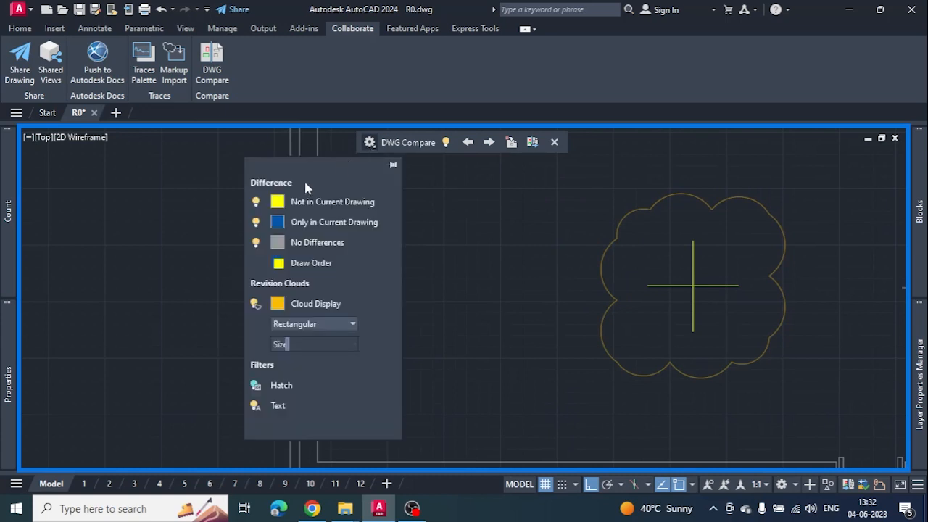
pyautogui.click(277, 202)
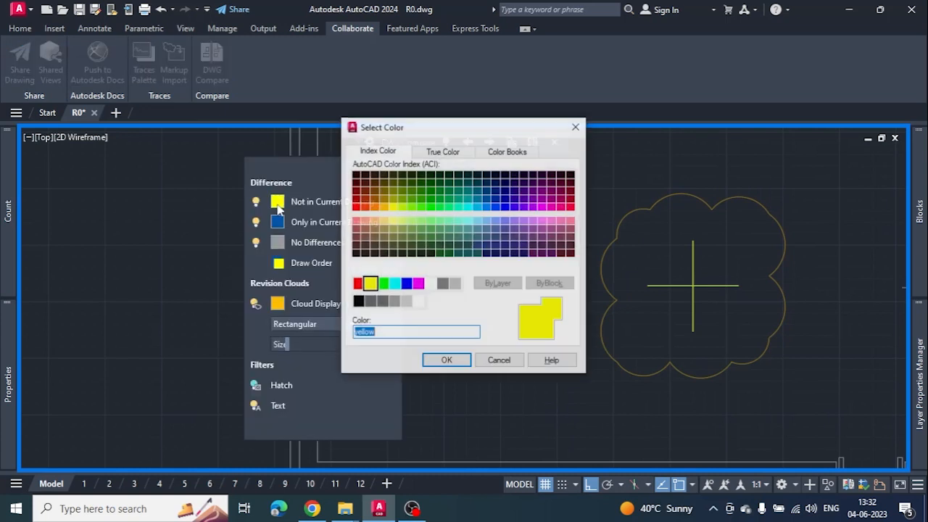
pyautogui.click(356, 285)
pyautogui.click(445, 360)
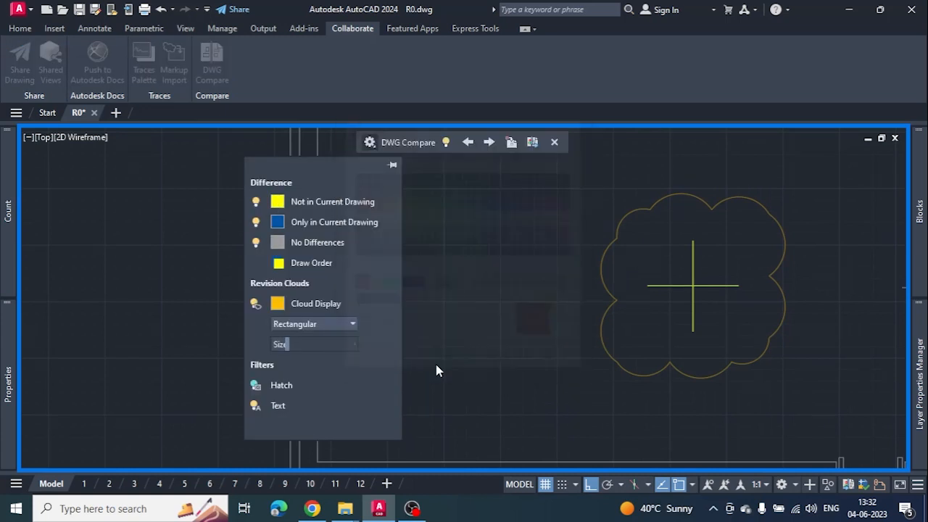
pyautogui.click(278, 222)
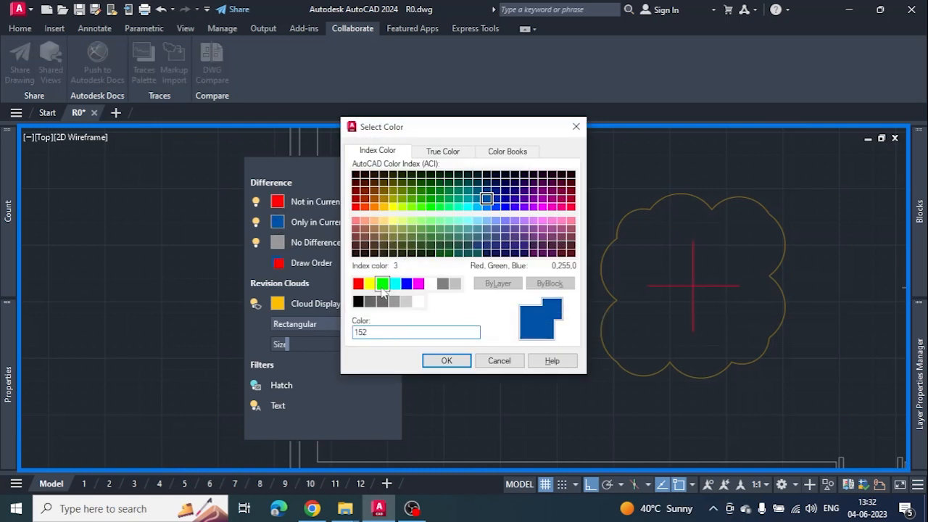
pyautogui.click(382, 283)
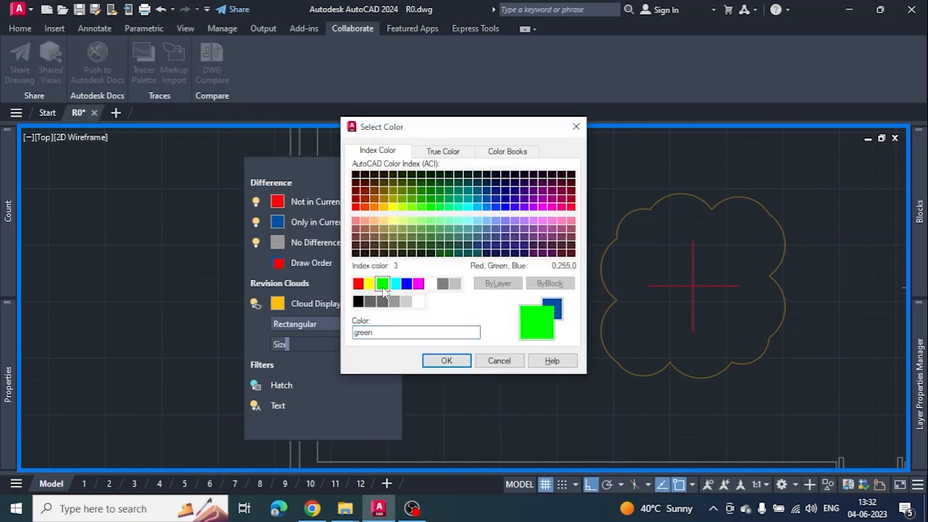
pyautogui.click(445, 361)
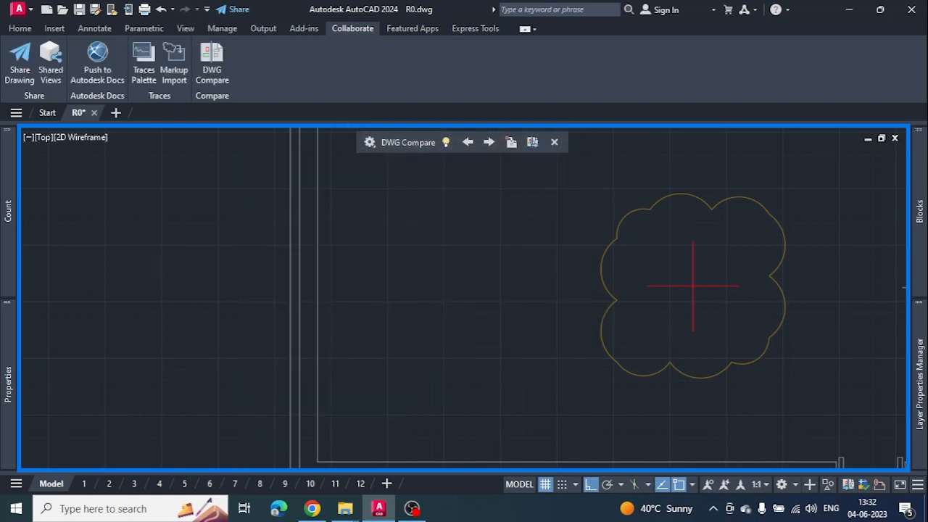
# Step: Switch the comparison draw order to put objects only in the current drawing in front, and restore the previous order
pyautogui.click(370, 144)
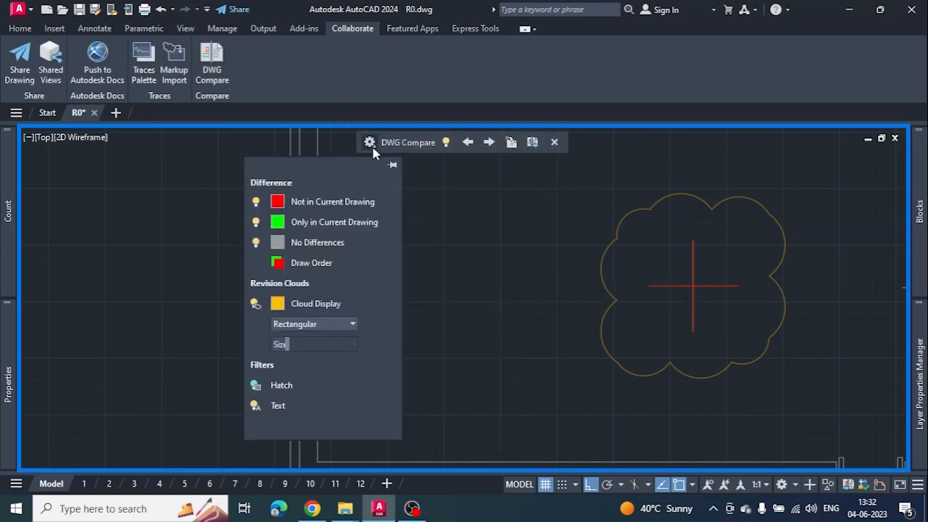
pyautogui.click(492, 230)
pyautogui.click(520, 260)
pyautogui.moveTo(585, 286); pyautogui.dragTo(457, 294, button='middle')
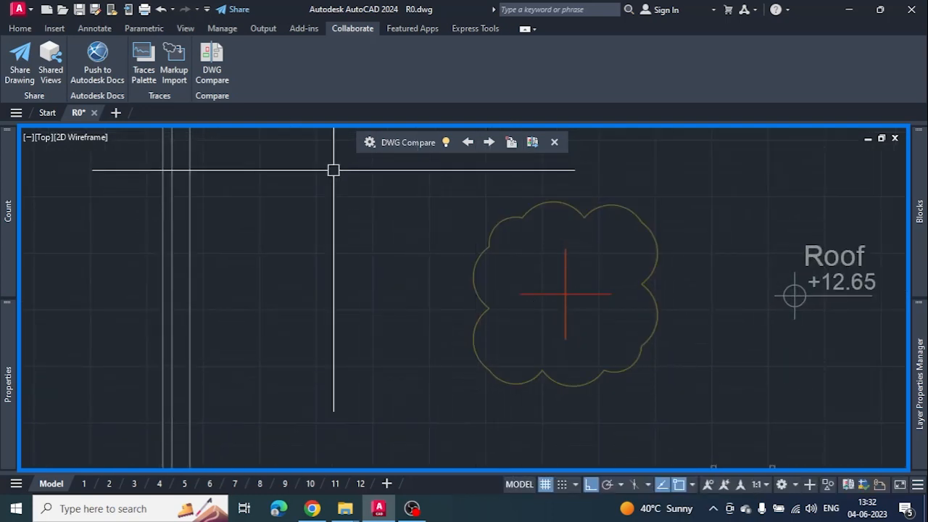
pyautogui.click(369, 142)
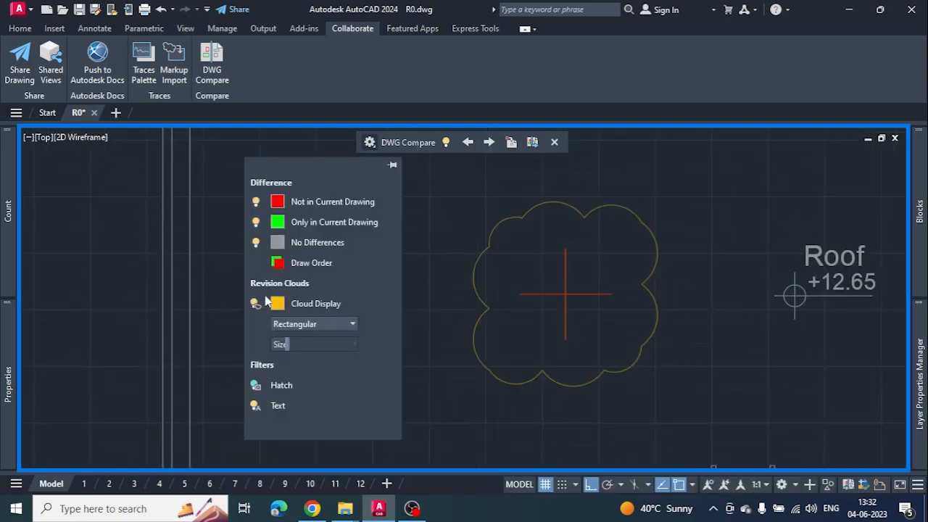
pyautogui.click(277, 265)
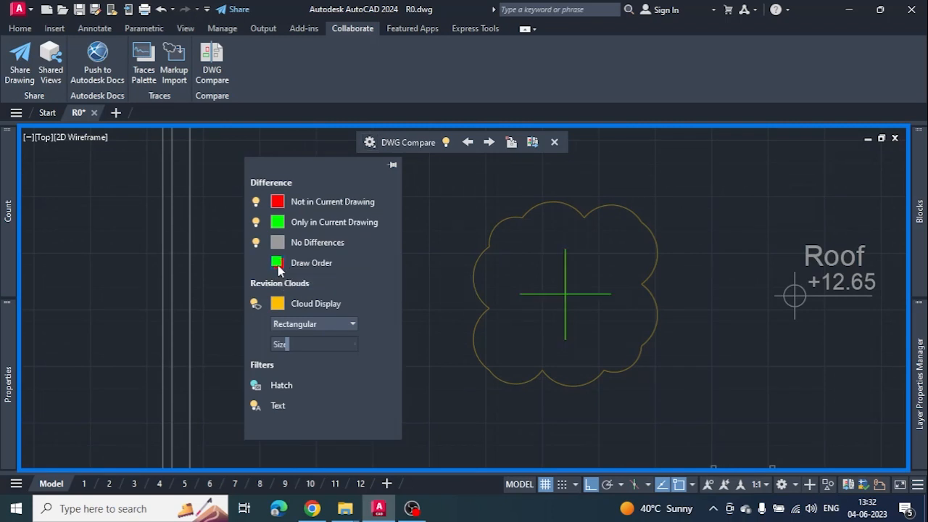
pyautogui.click(277, 265)
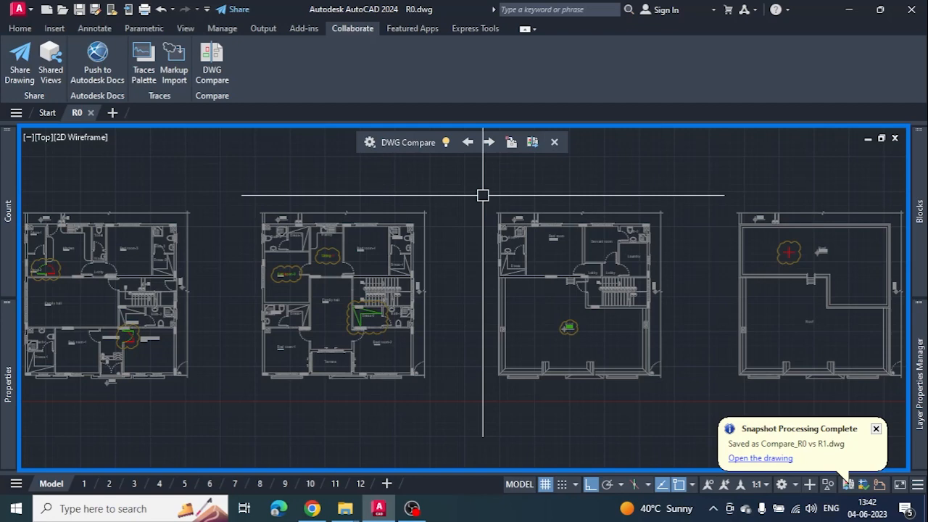
# Step: Export a comparison snapshot drawing as Compare_R0 vs R1.dwg in the YouTube folder
pyautogui.click(534, 143)
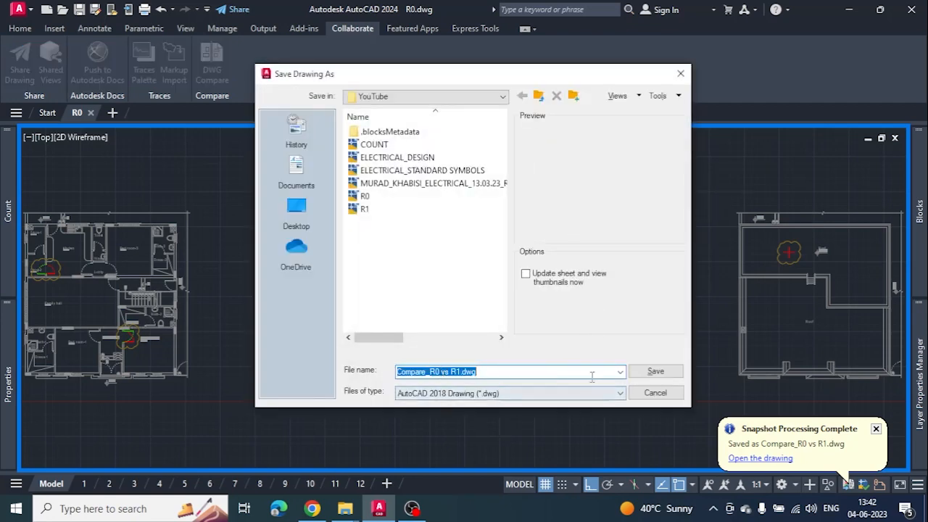
pyautogui.click(655, 370)
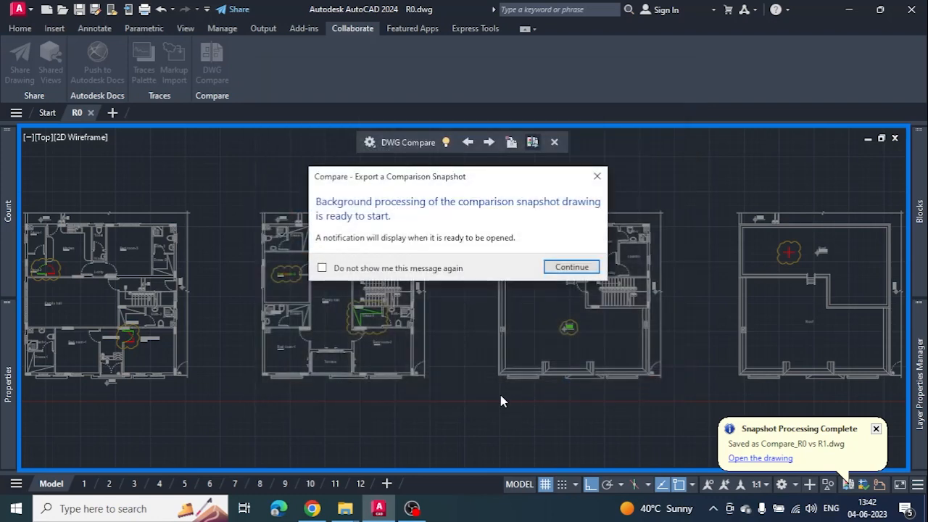
pyautogui.click(567, 267)
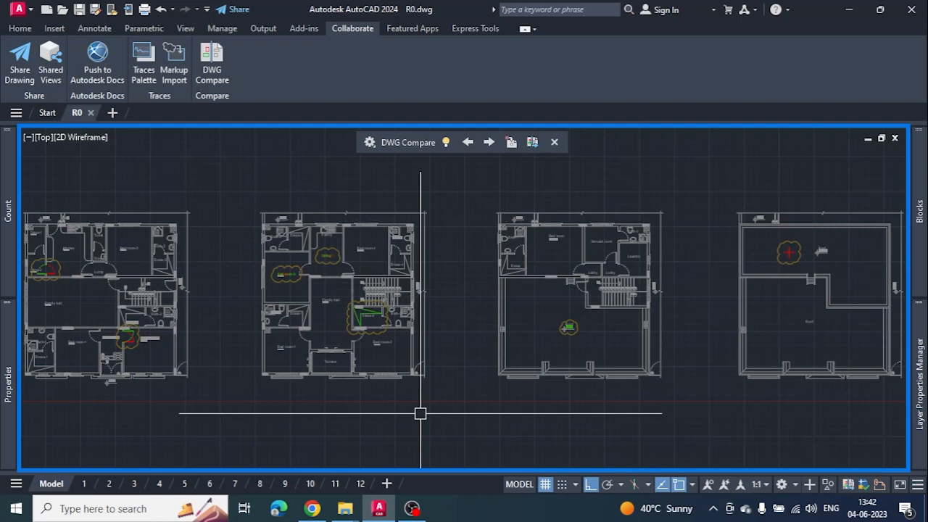
# Step: Switch to File Explorer and open the Compare_R0 vs R1 drawing from the YouTube folder as read-only
pyautogui.click(344, 508)
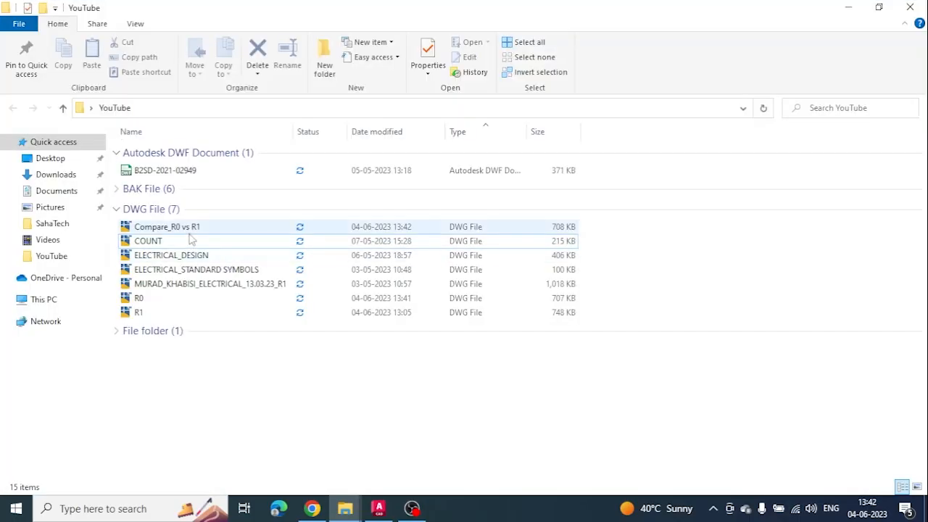
pyautogui.click(188, 231)
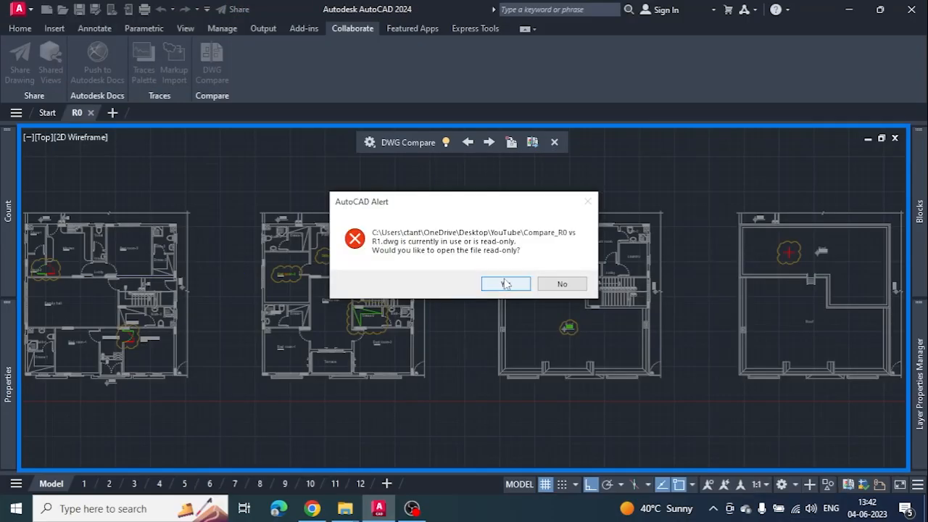
pyautogui.click(505, 284)
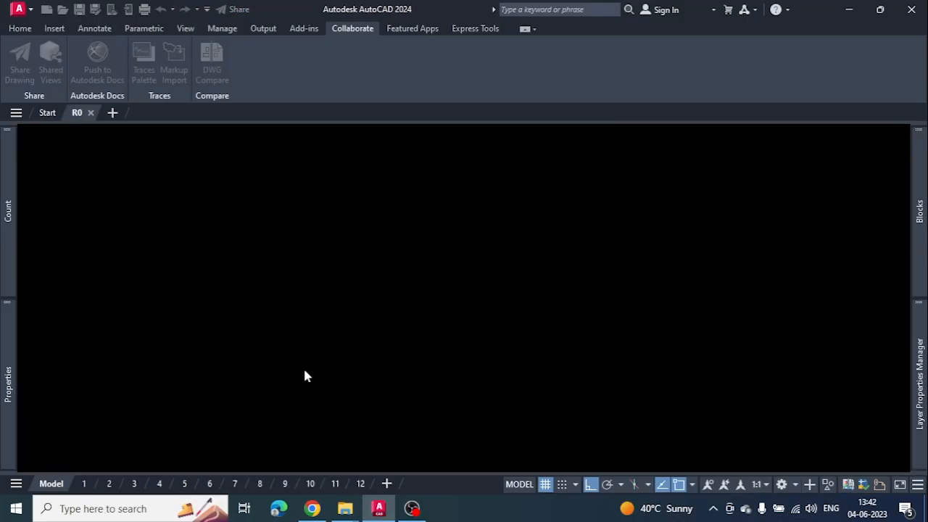